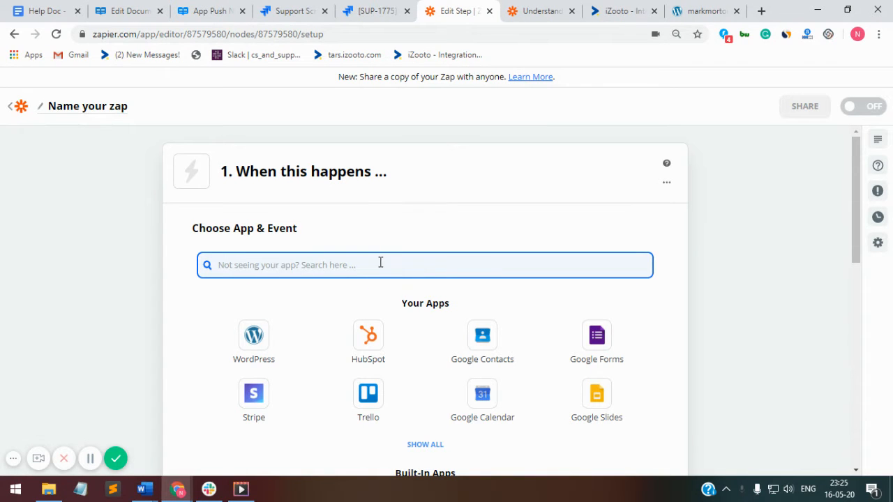
# Step: Set the Zap trigger to WordPress with the New Post event and continue
pyautogui.scroll(-4, 431, 197)
pyautogui.scroll(2, 430, 197)
pyautogui.scroll(2, 431, 197)
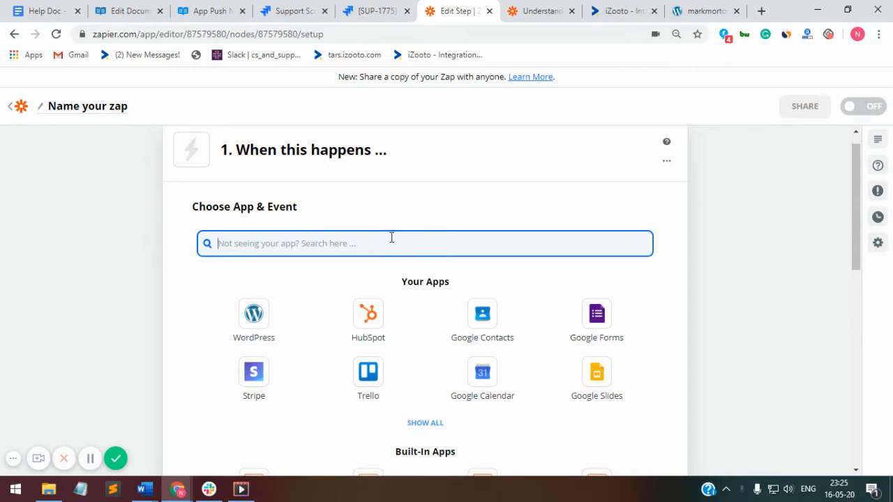
pyautogui.click(255, 314)
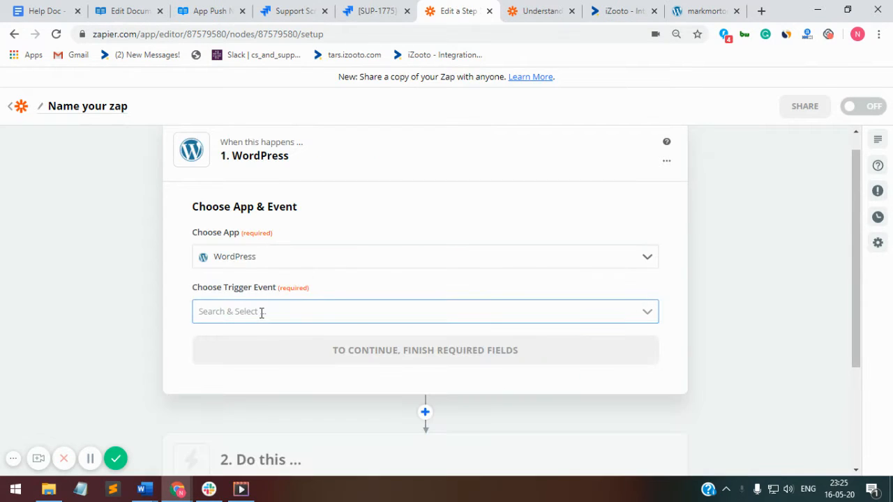
pyautogui.click(296, 315)
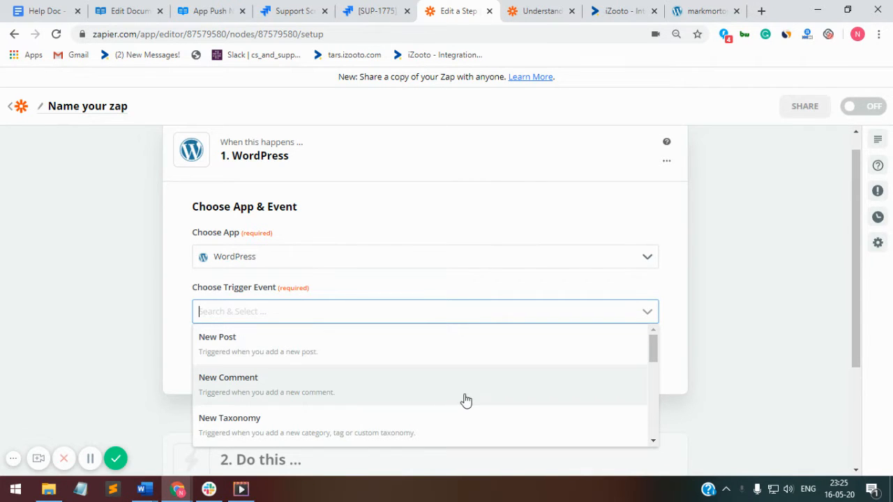
pyautogui.scroll(-1, 462, 398)
pyautogui.scroll(1, 446, 384)
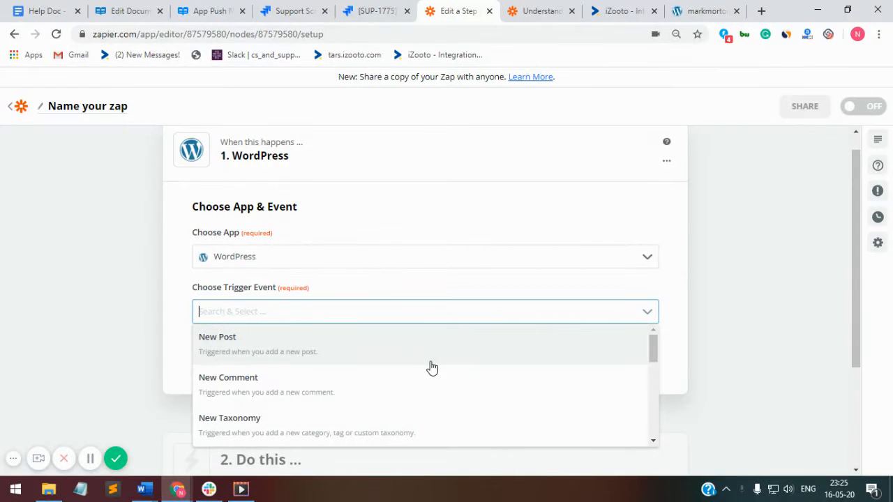
pyautogui.click(431, 364)
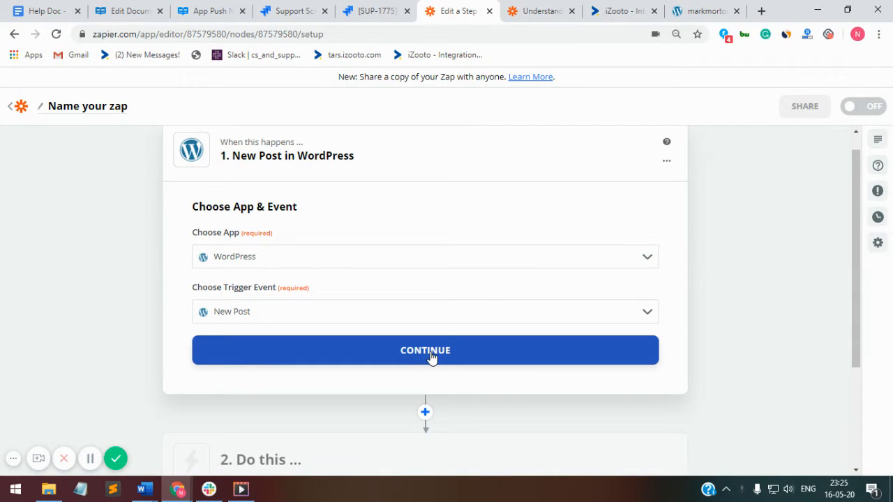
pyautogui.click(431, 357)
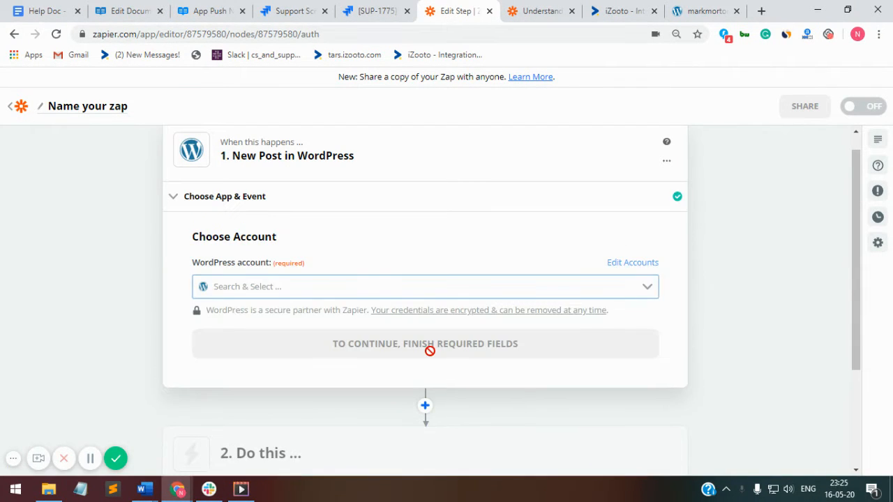
# Step: Choose to add a new WordPress account from the account dropdown
pyautogui.click(404, 292)
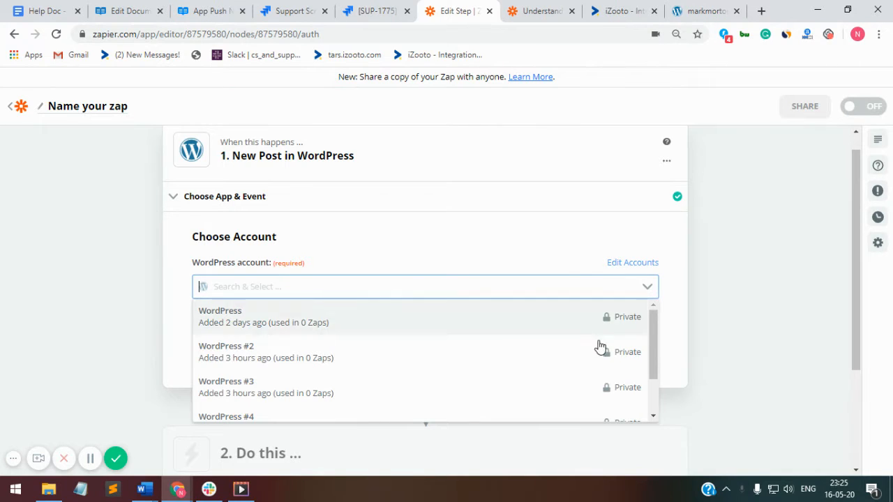
pyautogui.scroll(-1, 596, 350)
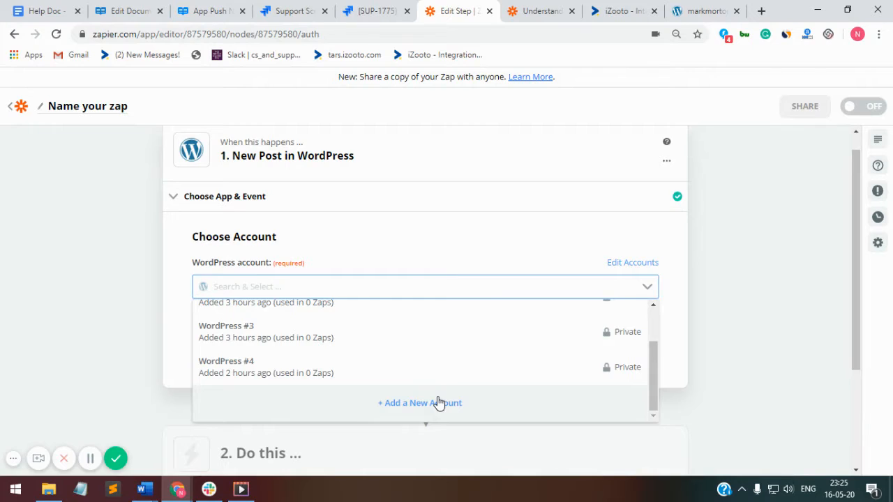
pyautogui.click(438, 403)
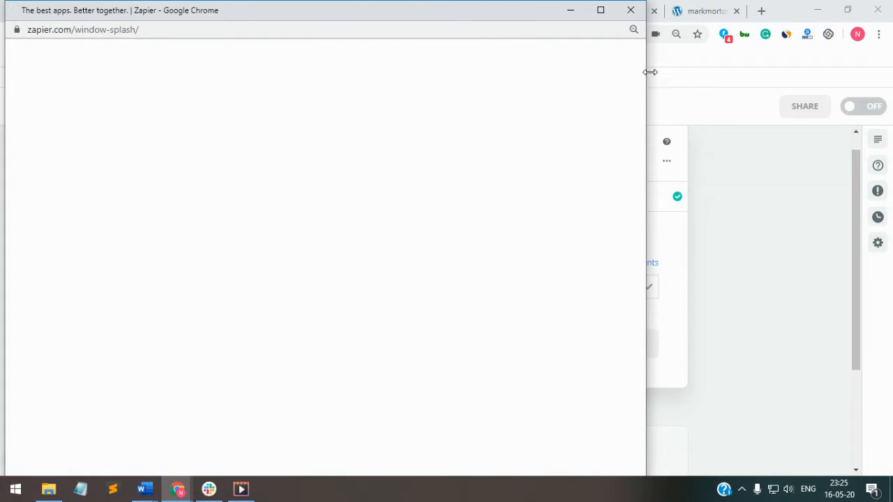
# Step: Resize and reposition the connection popup and dismiss the chat notification
pyautogui.moveTo(650, 72); pyautogui.dragTo(616, 73)
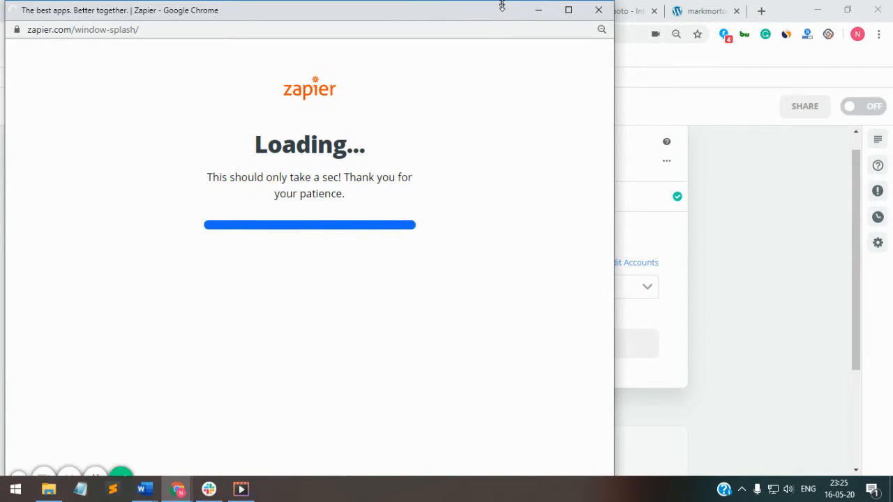
pyautogui.moveTo(502, 5); pyautogui.dragTo(523, 44)
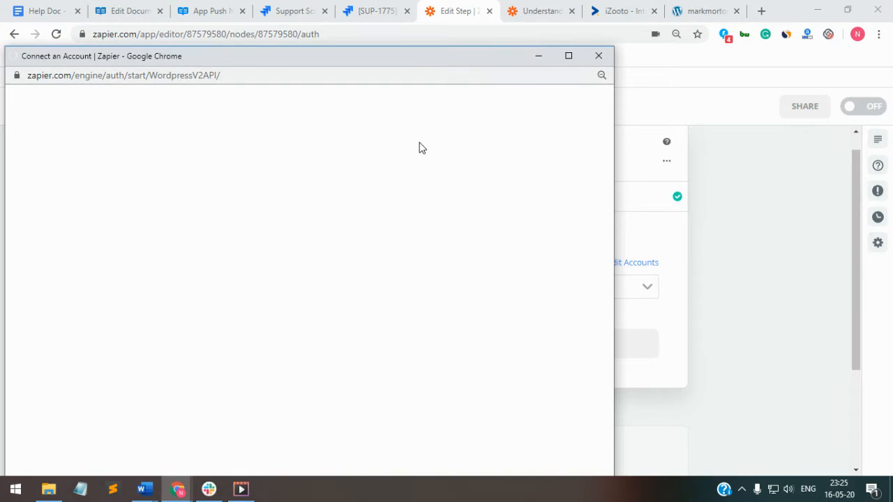
pyautogui.moveTo(454, 55); pyautogui.dragTo(456, 50)
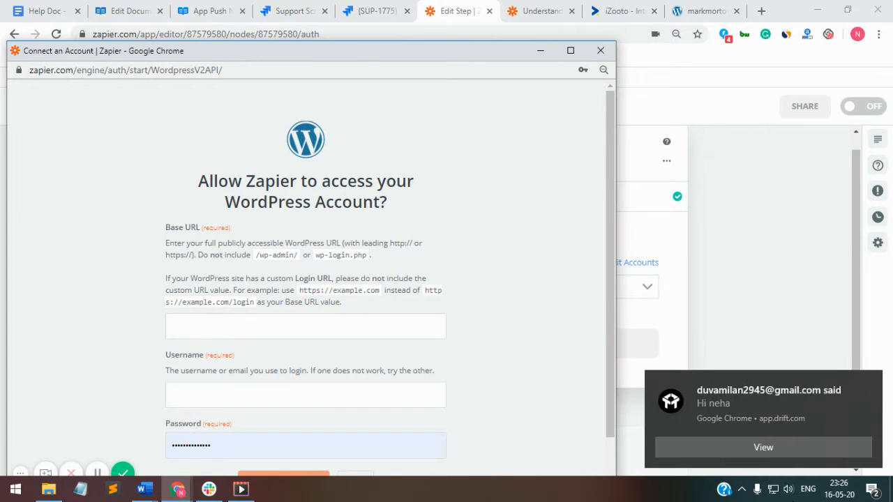
pyautogui.click(871, 385)
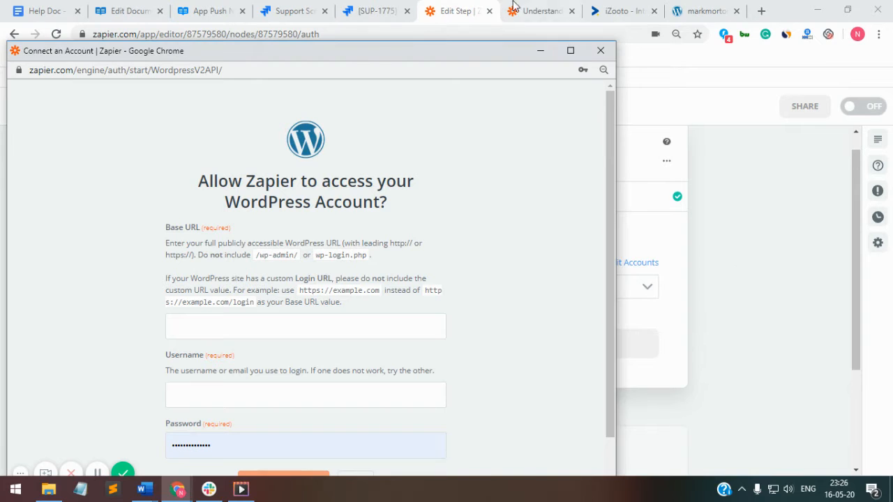
pyautogui.click(554, 10)
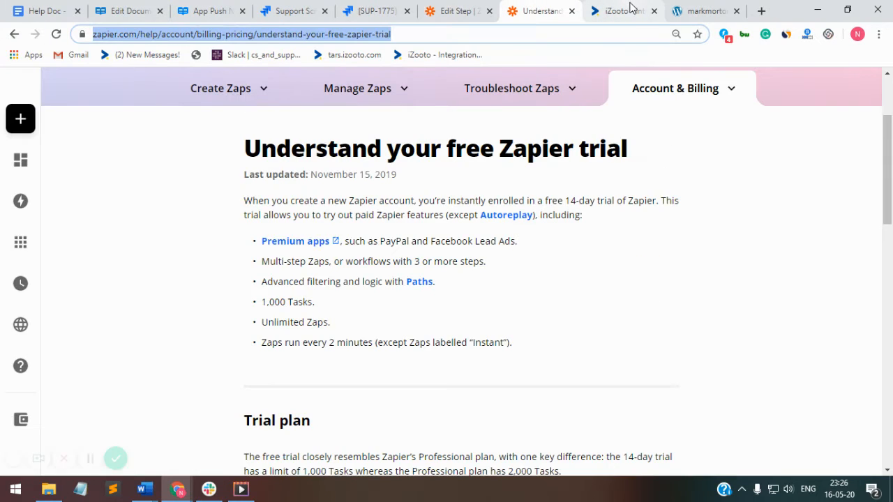
pyautogui.click(630, 10)
pyautogui.click(705, 11)
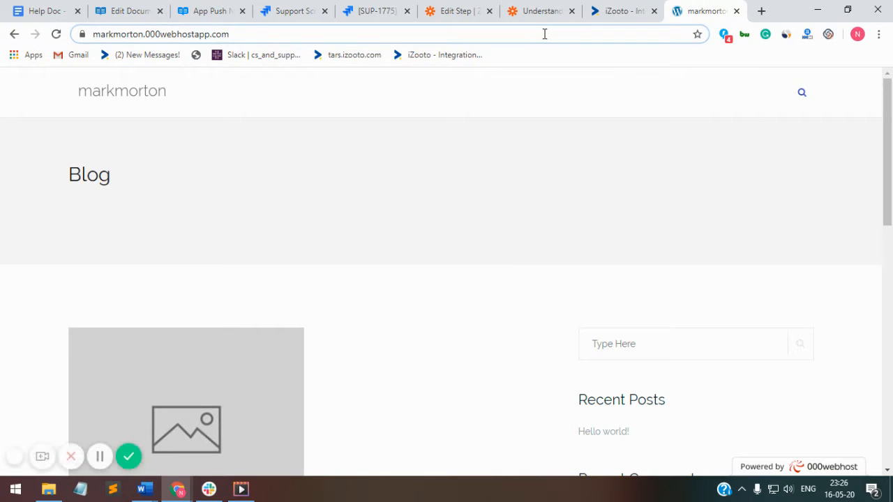
pyautogui.click(545, 33)
pyautogui.hotkey('ctrl', 'c')
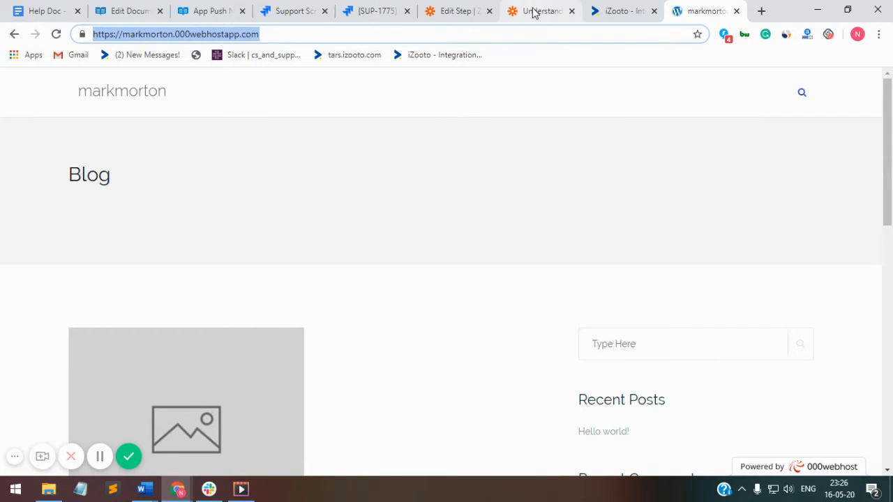
pyautogui.click(475, 10)
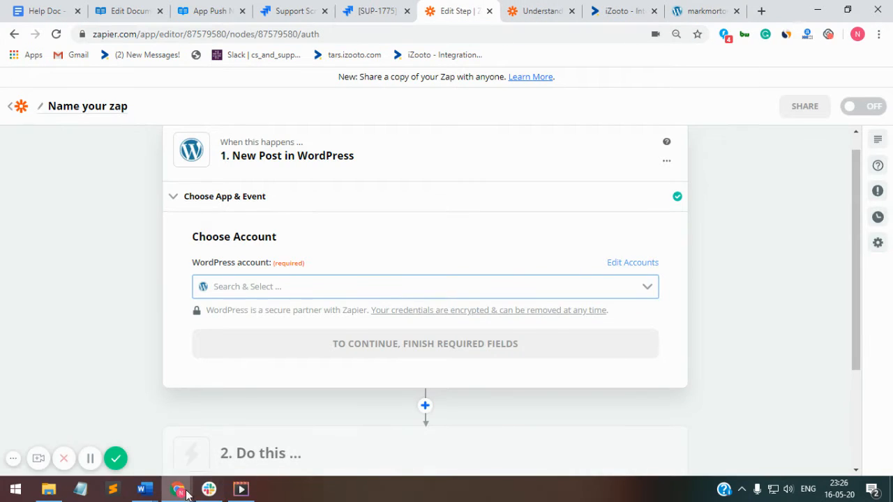
pyautogui.moveTo(178, 489)
pyautogui.click(302, 420)
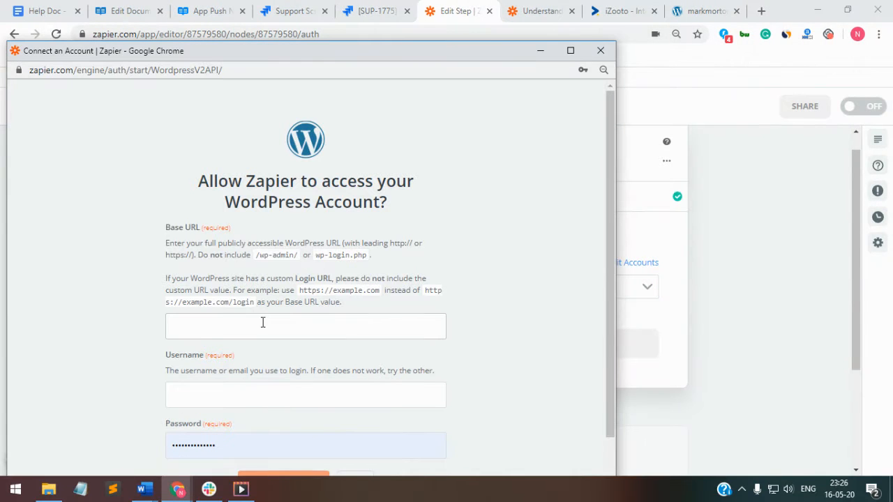
pyautogui.click(262, 323)
pyautogui.hotkey('ctrl', 'v')
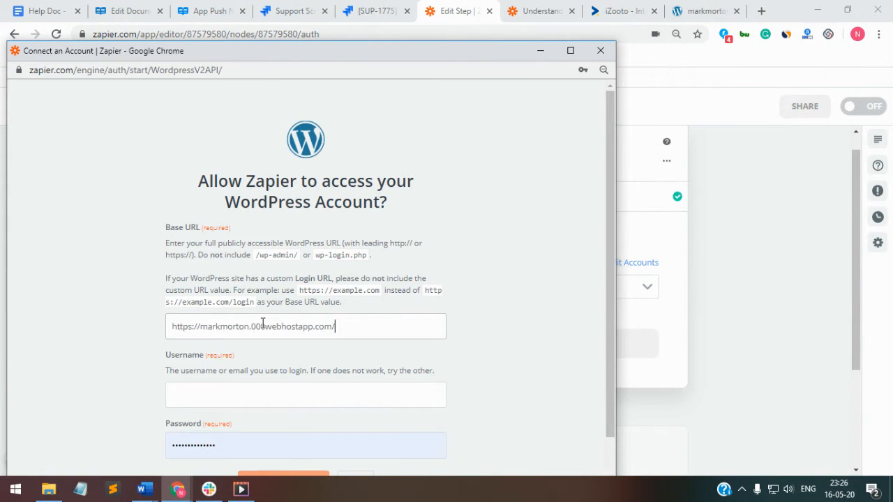
pyautogui.click(258, 391)
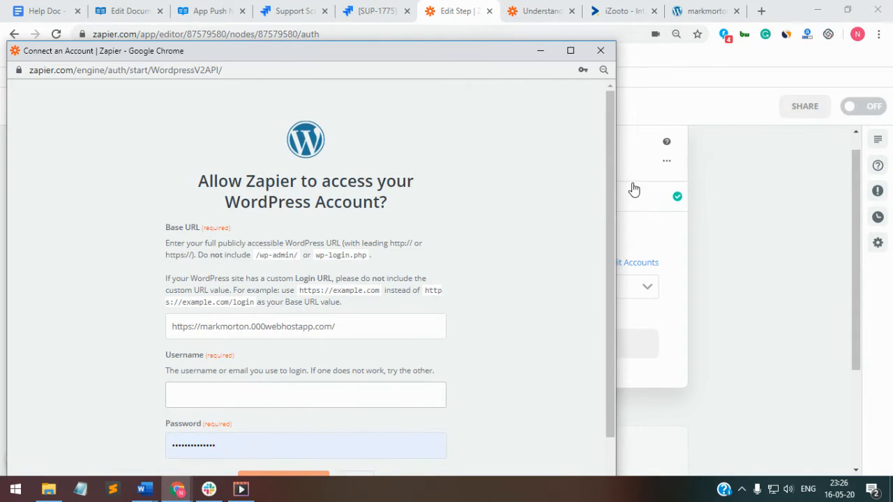
# Step: Enter the login e-mail as username and the account password, then submit the connection
pyautogui.scroll(-1, 612, 187)
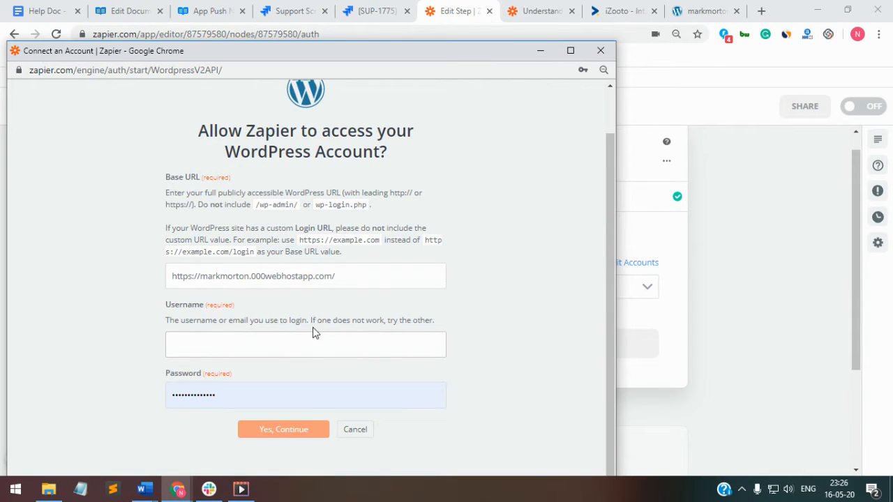
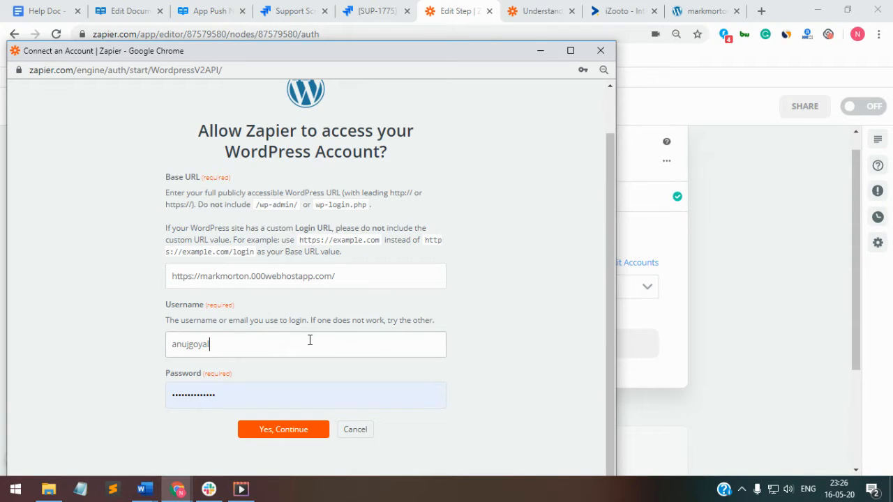
pyautogui.doubleClick(300, 389)
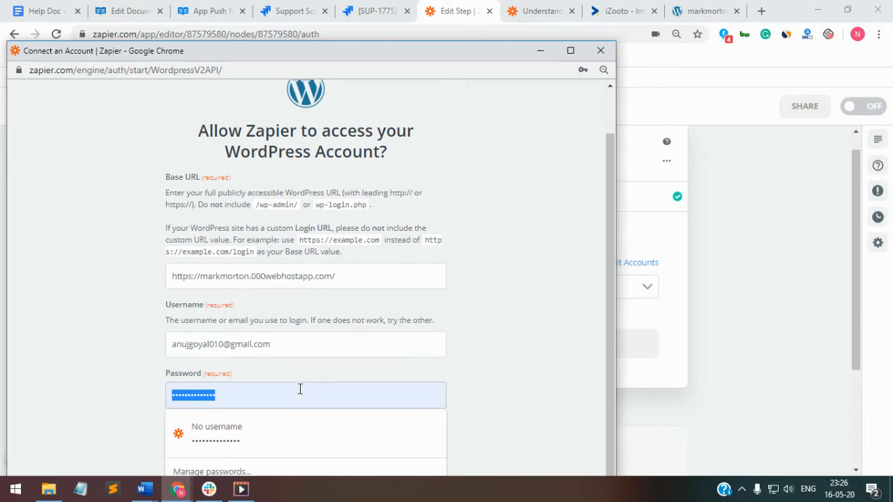
pyautogui.write('a••')
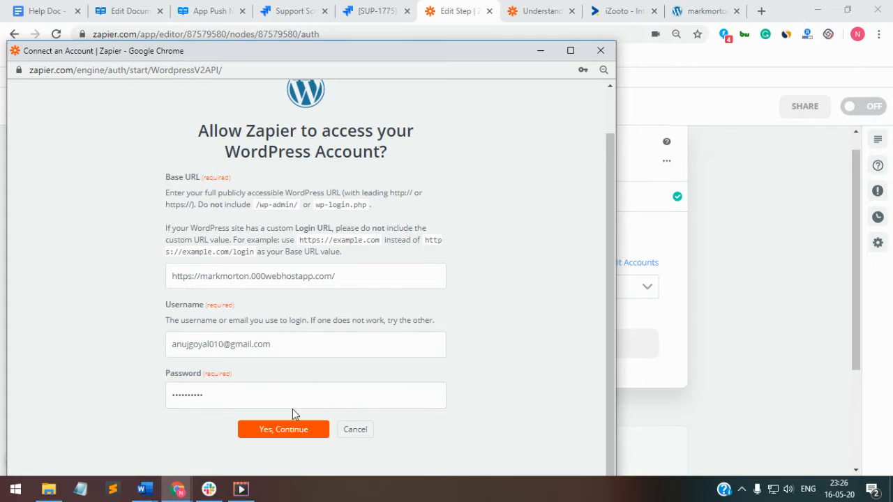
pyautogui.click(292, 432)
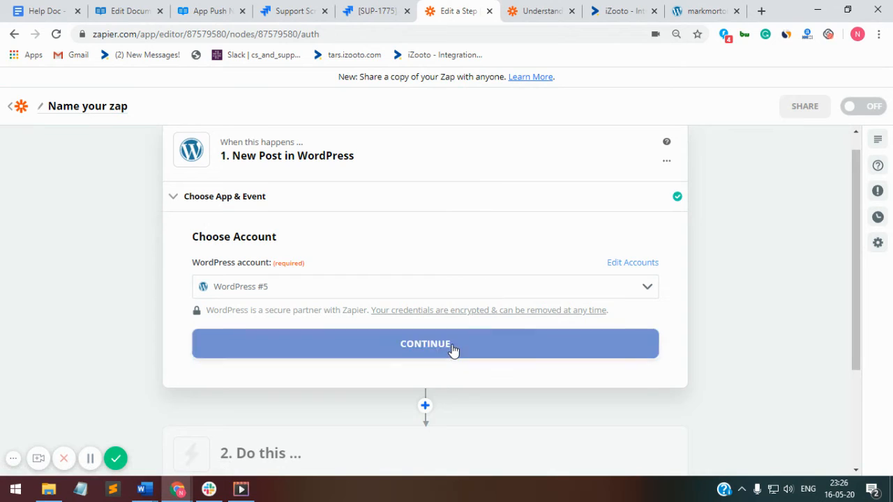
# Step: Confirm the WordPress #5 account to load the New Post options
pyautogui.click(451, 351)
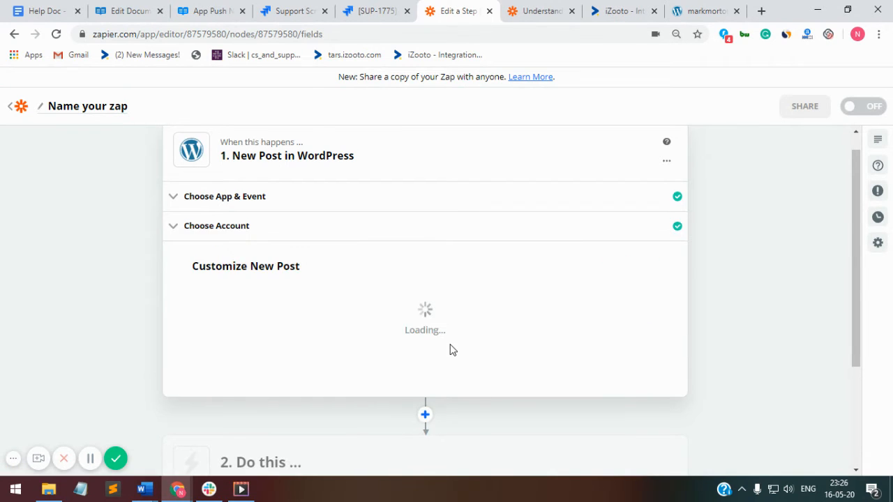
pyautogui.scroll(-2, 311, 374)
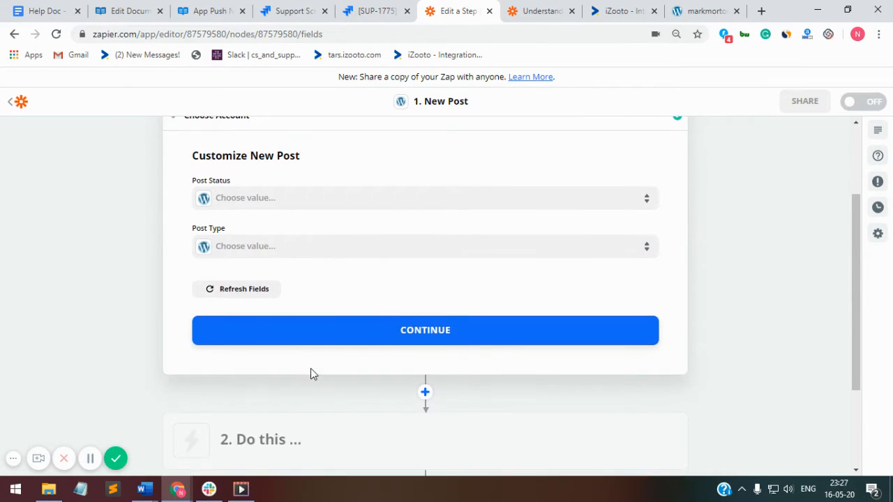
pyautogui.scroll(1, 310, 373)
pyautogui.scroll(2, 332, 154)
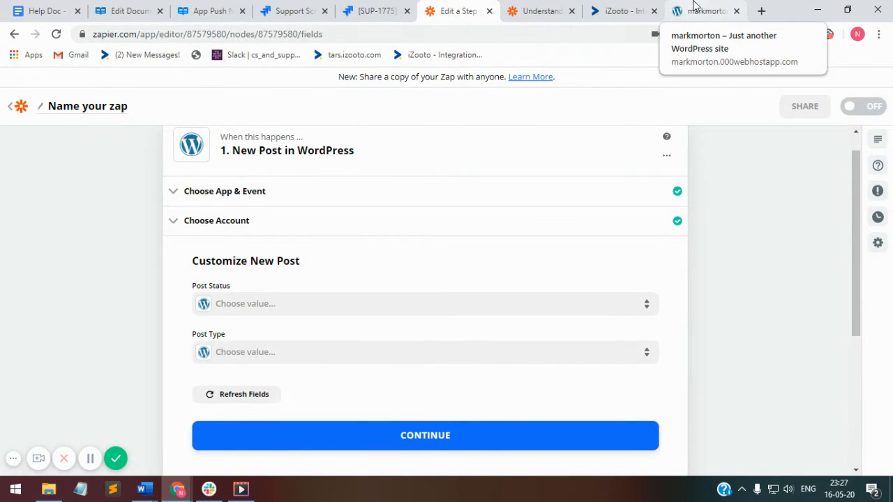
# Step: Deselect the address in the blog tab and return to the Customize New Post section
pyautogui.click(687, 12)
pyautogui.click(308, 31)
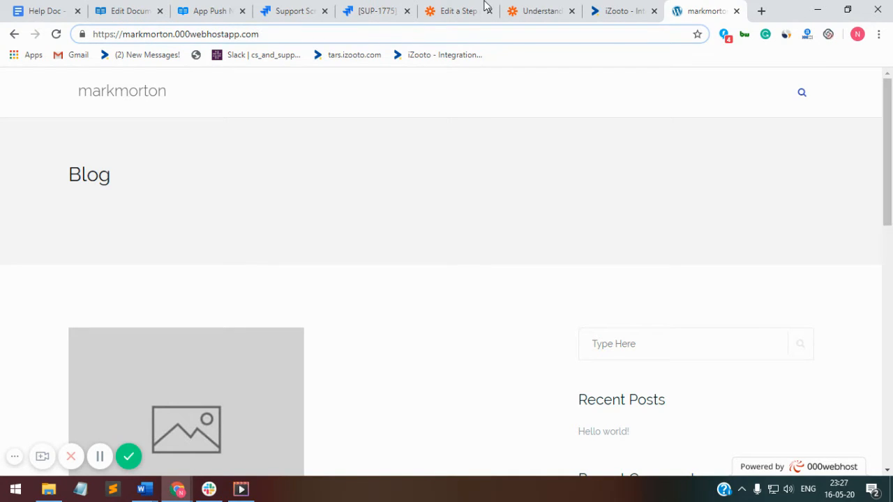
pyautogui.click(533, 9)
pyautogui.click(468, 7)
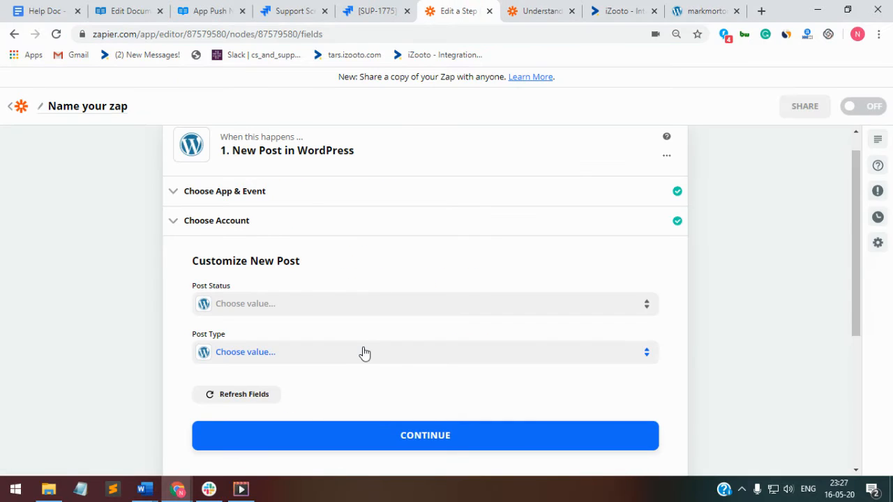
pyautogui.scroll(-2, 358, 299)
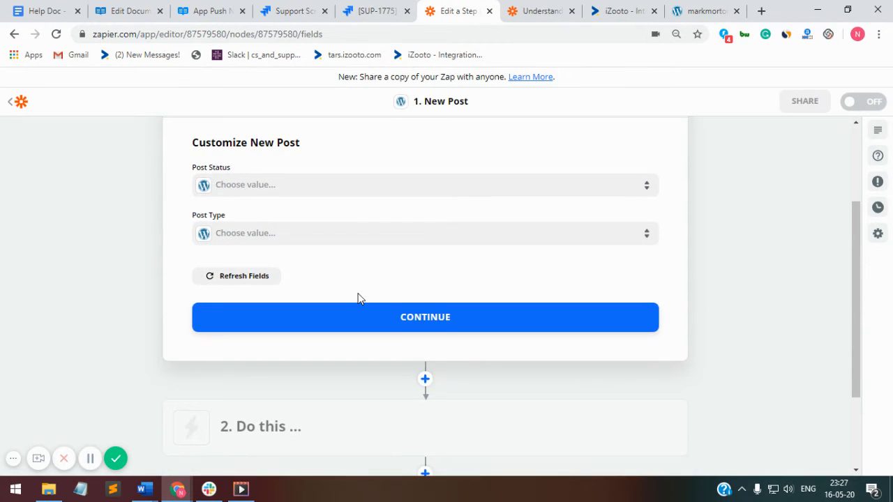
pyautogui.scroll(1, 349, 239)
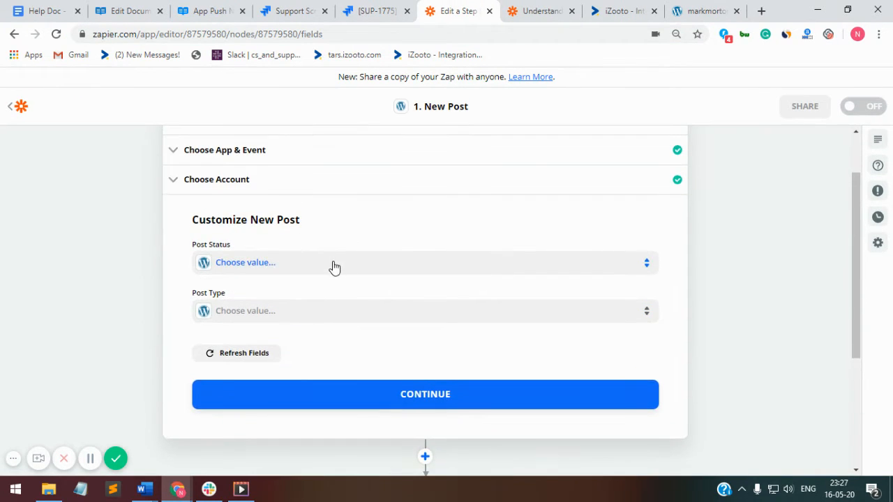
# Step: Set the trigger's Post Status to Published
pyautogui.click(332, 265)
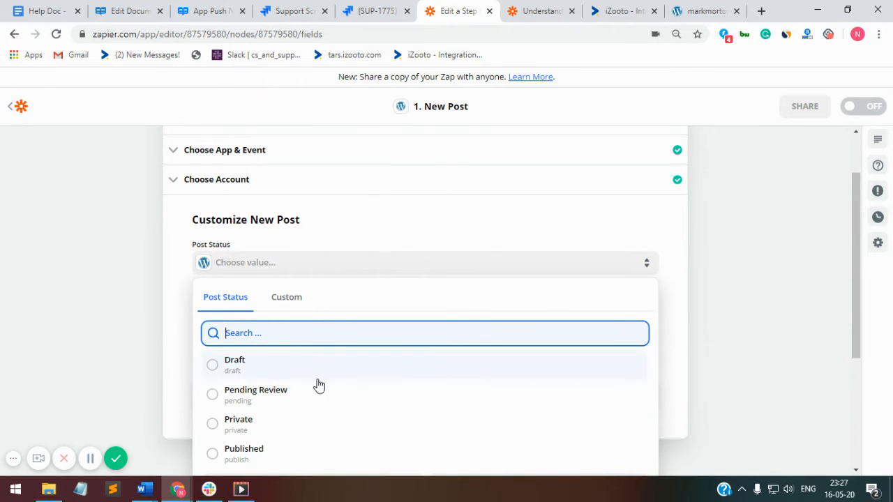
pyautogui.scroll(-1, 323, 400)
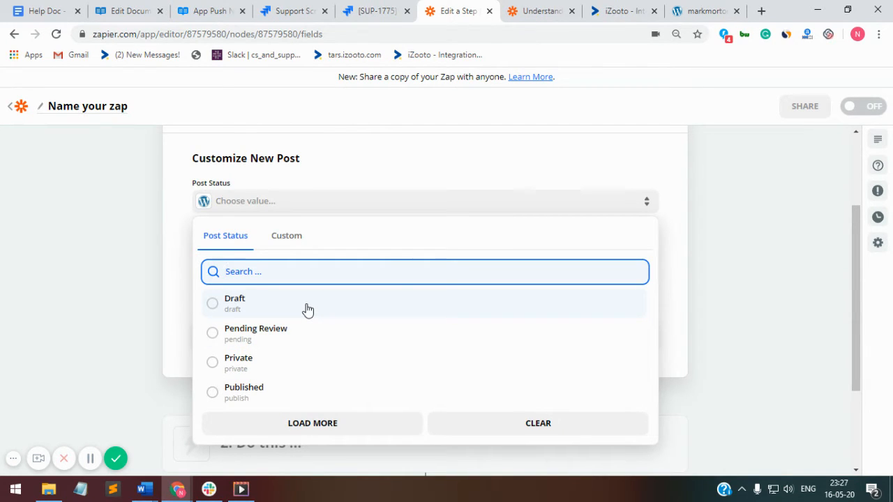
pyautogui.scroll(-1, 299, 347)
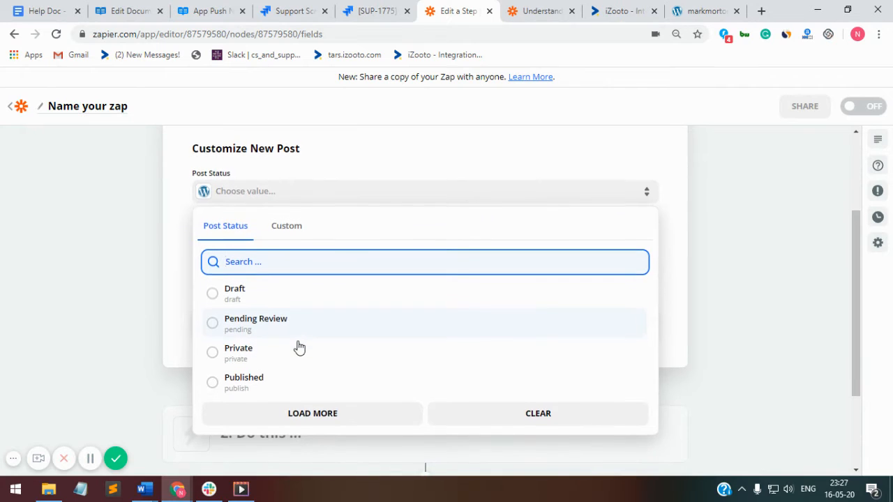
pyautogui.scroll(1, 299, 346)
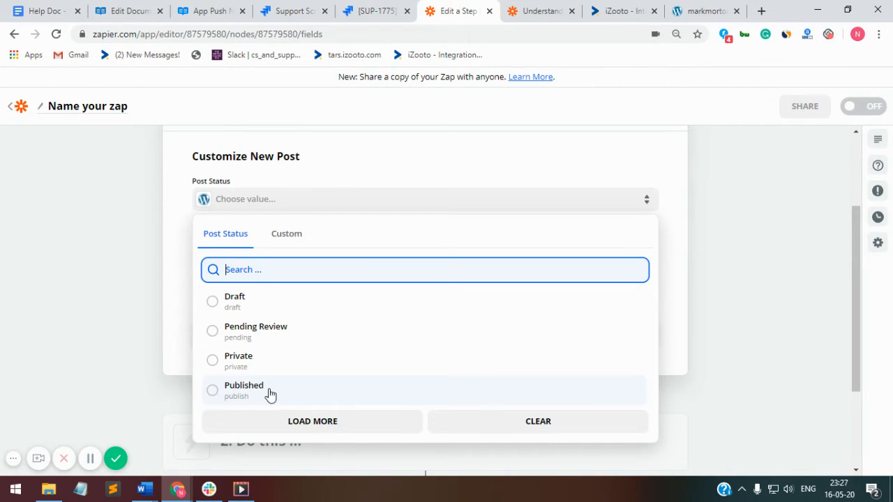
pyautogui.click(212, 393)
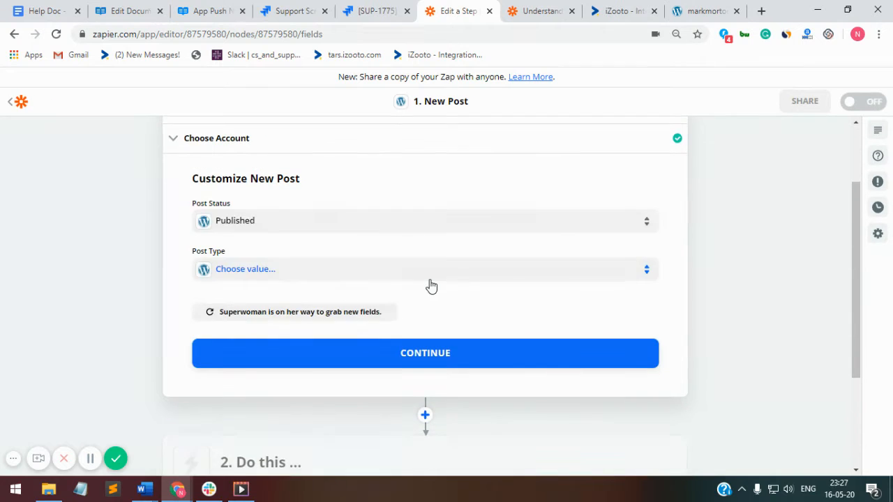
# Step: Set the trigger's Post Type to Posts
pyautogui.click(430, 281)
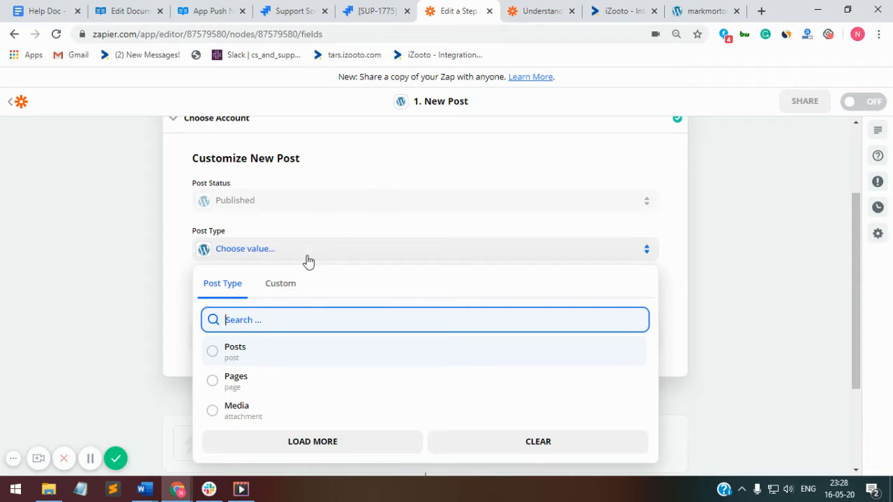
pyautogui.click(284, 282)
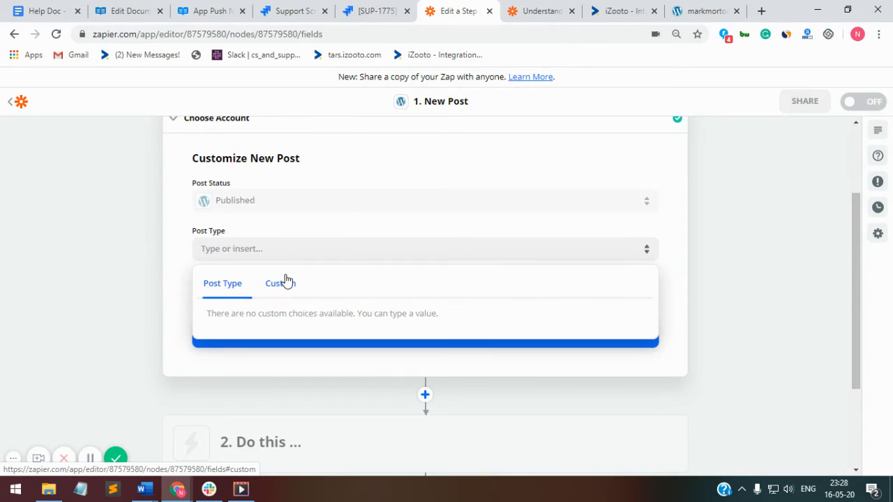
pyautogui.click(216, 291)
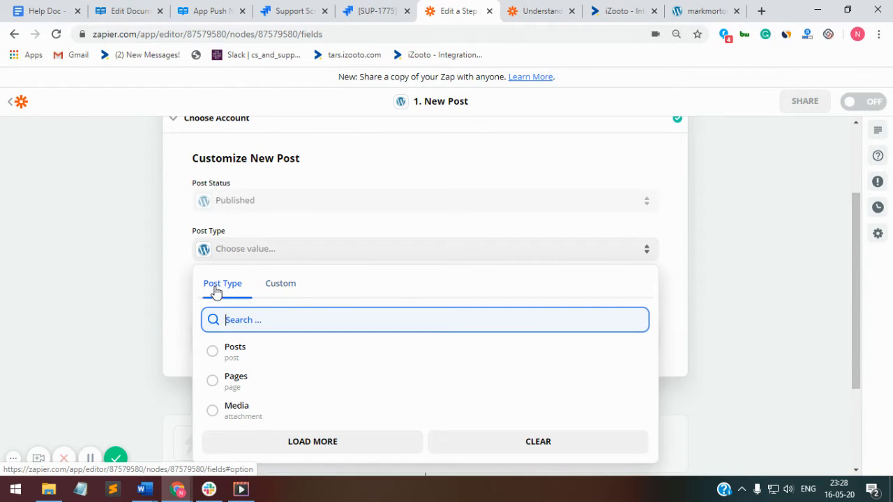
pyautogui.click(225, 349)
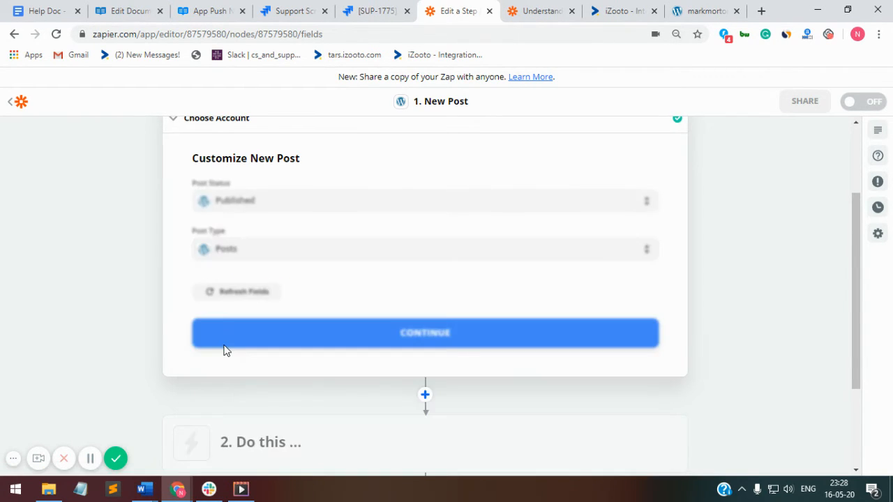
# Step: Test the trigger, which finds the sample WordPress post 'hello-world'
pyautogui.click(350, 330)
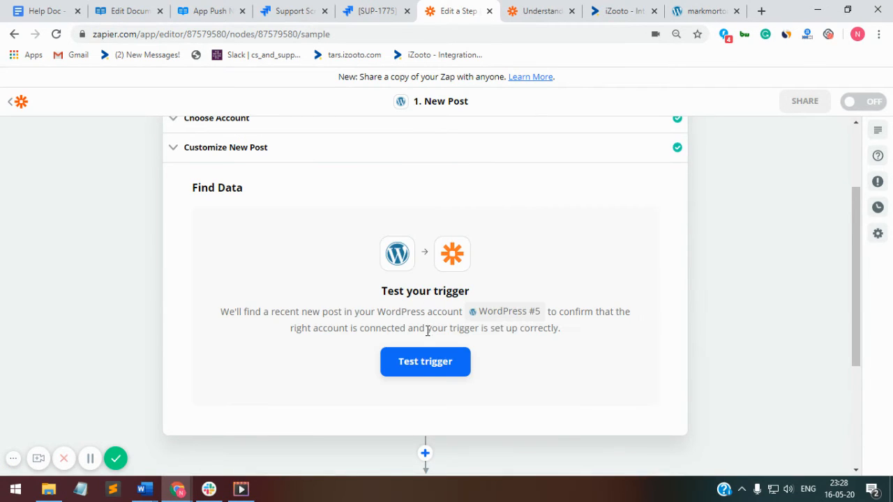
pyautogui.click(429, 367)
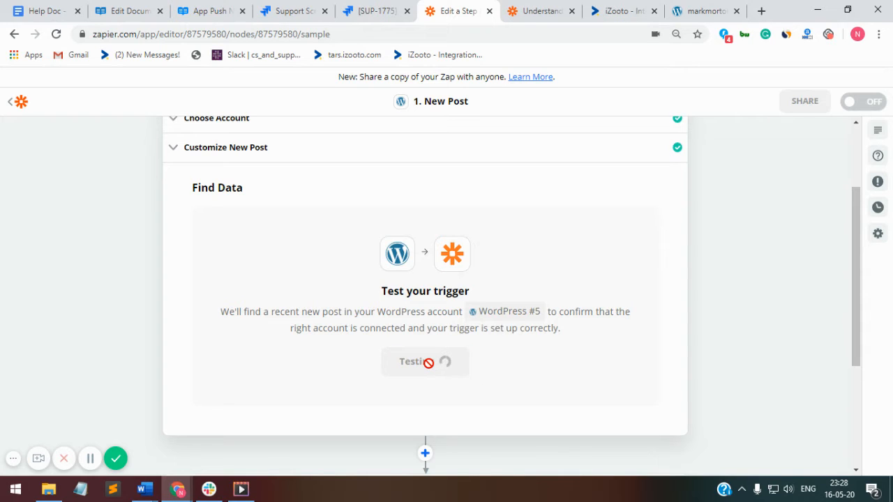
pyautogui.scroll(-5, 428, 369)
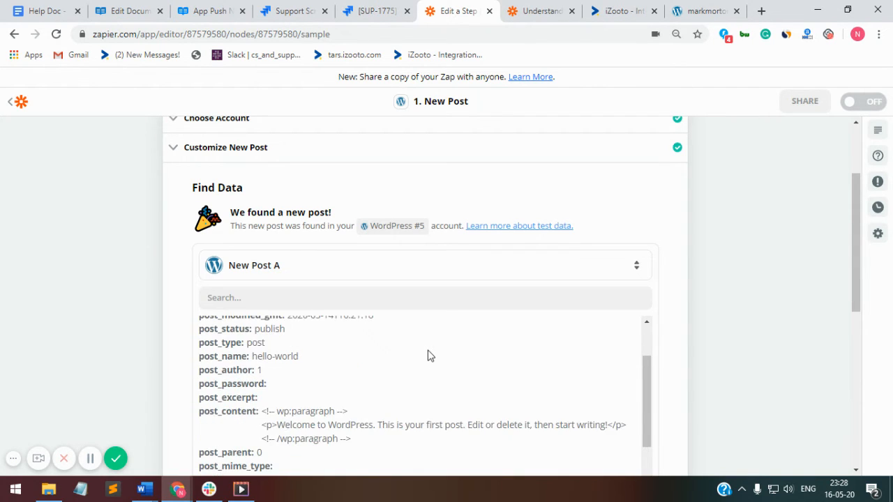
pyautogui.moveTo(241, 212); pyautogui.dragTo(344, 209)
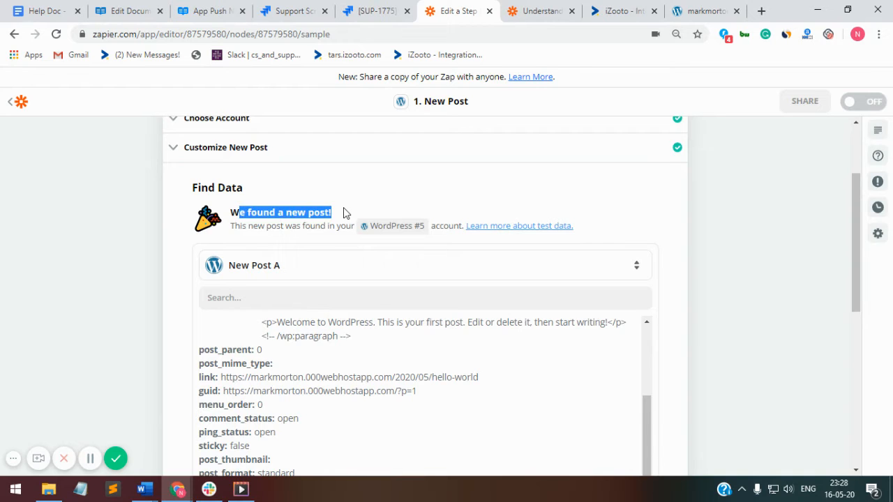
pyautogui.click(346, 211)
# Step: Compare the found post against the blog tab and return to the Zap editor
pyautogui.click(675, 6)
pyautogui.scroll(-5, 454, 301)
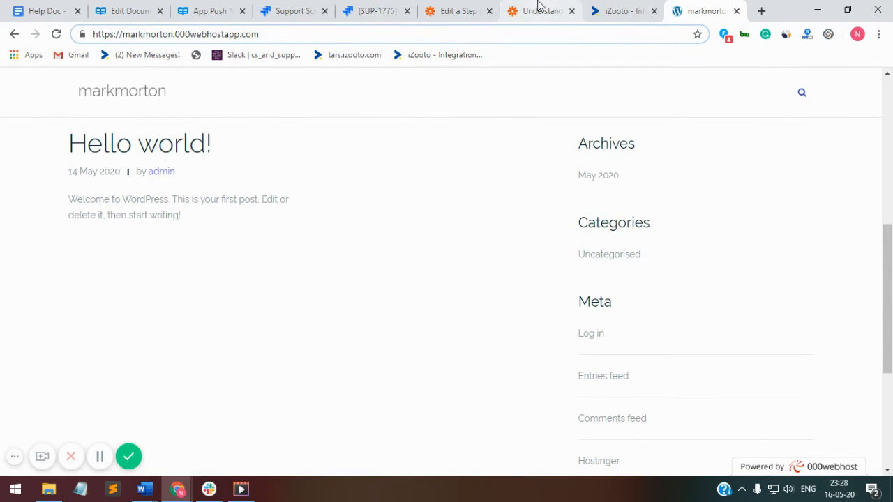
pyautogui.click(457, 10)
pyautogui.scroll(-5, 357, 304)
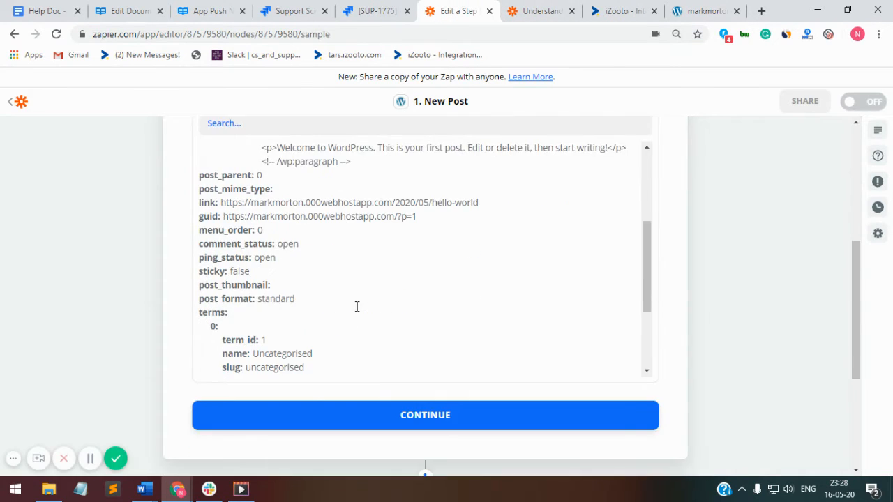
# Step: Start the action step and choose iZooto as its app via a search for 'izooto'
pyautogui.click(403, 358)
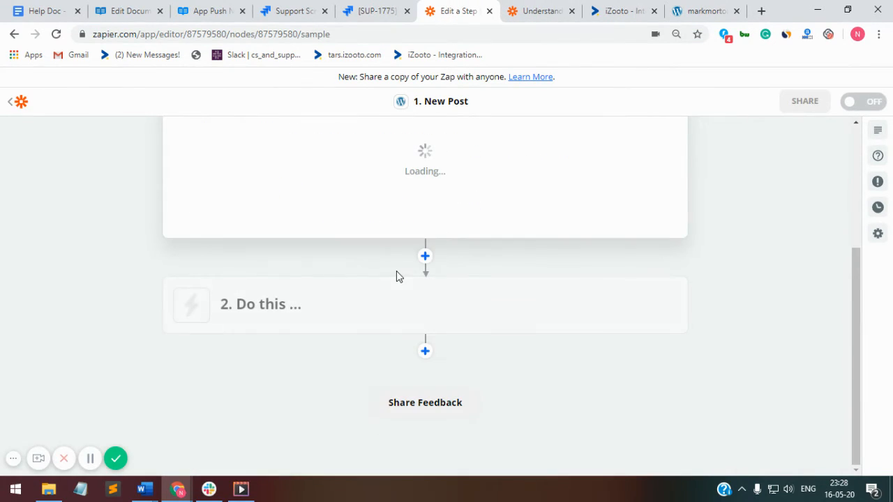
pyautogui.click(369, 313)
pyautogui.click(369, 309)
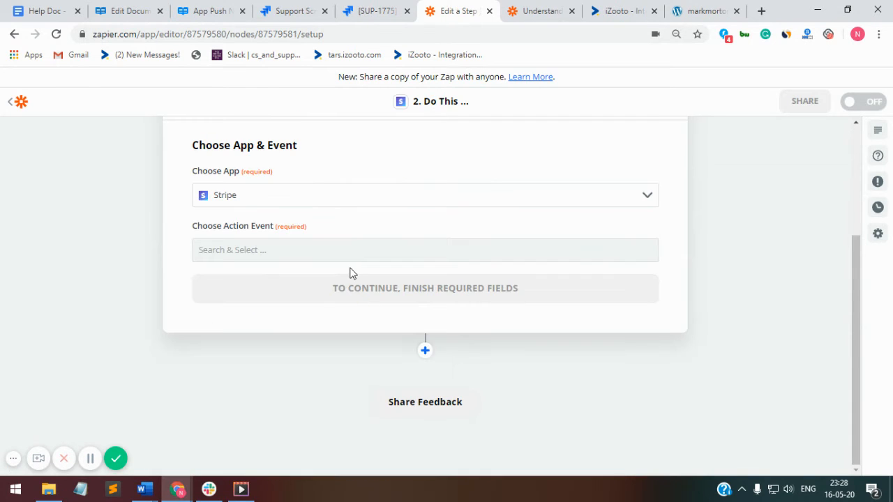
pyautogui.click(340, 202)
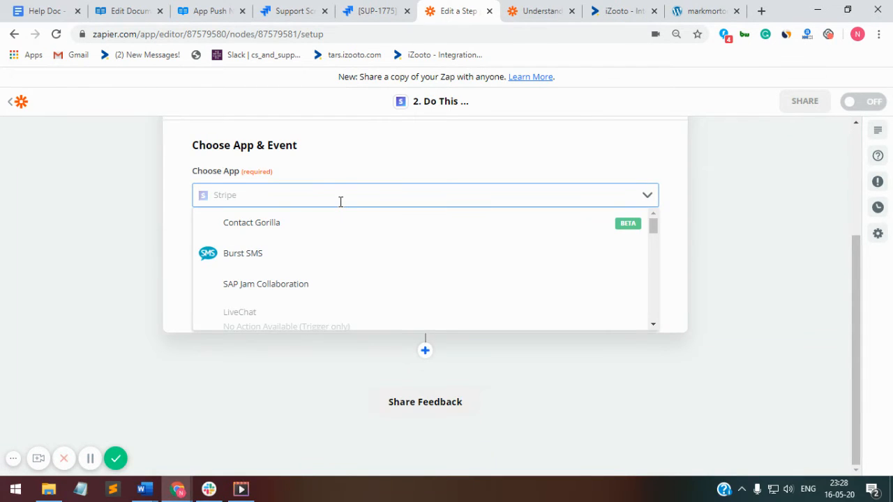
pyautogui.write('izooto')
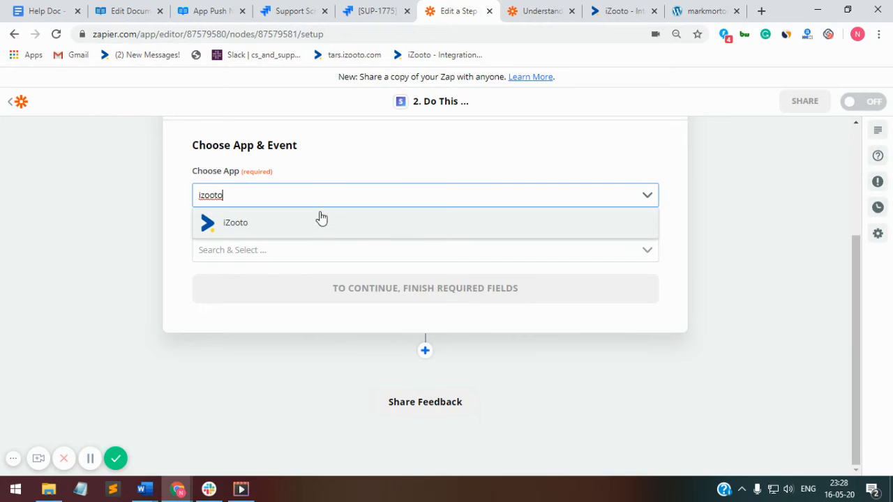
pyautogui.click(319, 220)
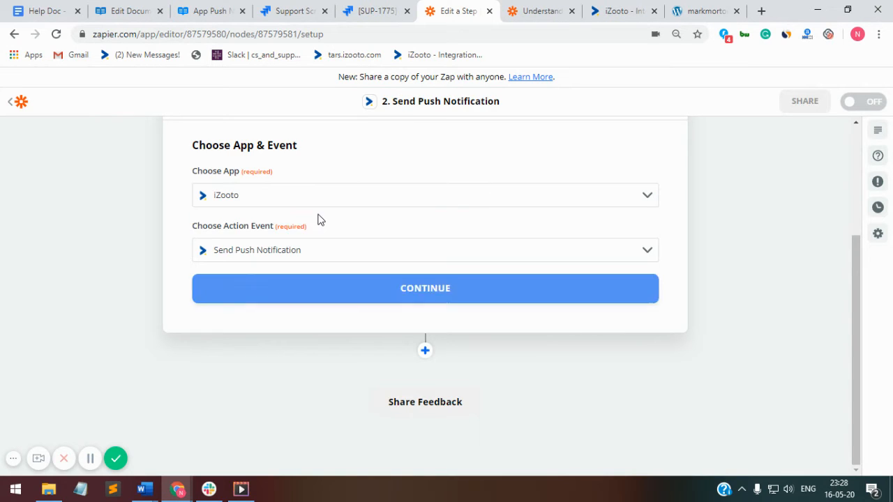
# Step: Pick Send Push Notification as the iZooto action event and continue
pyautogui.click(311, 251)
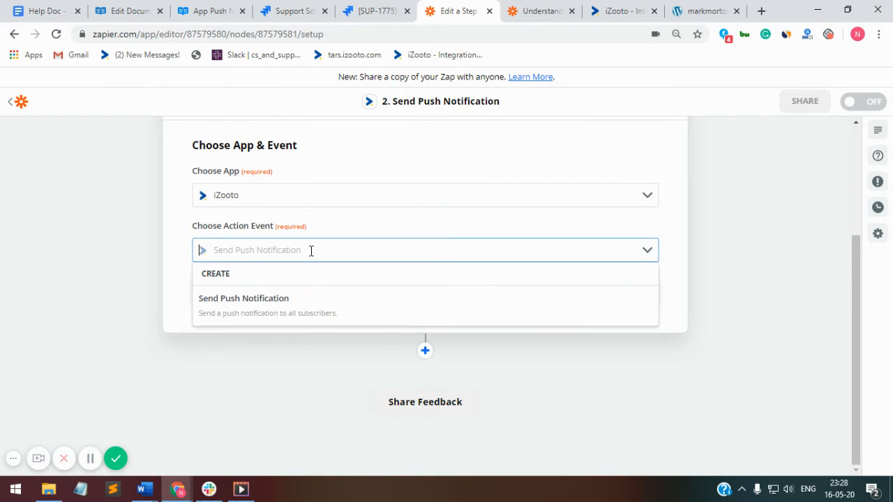
pyautogui.click(286, 308)
pyautogui.click(320, 297)
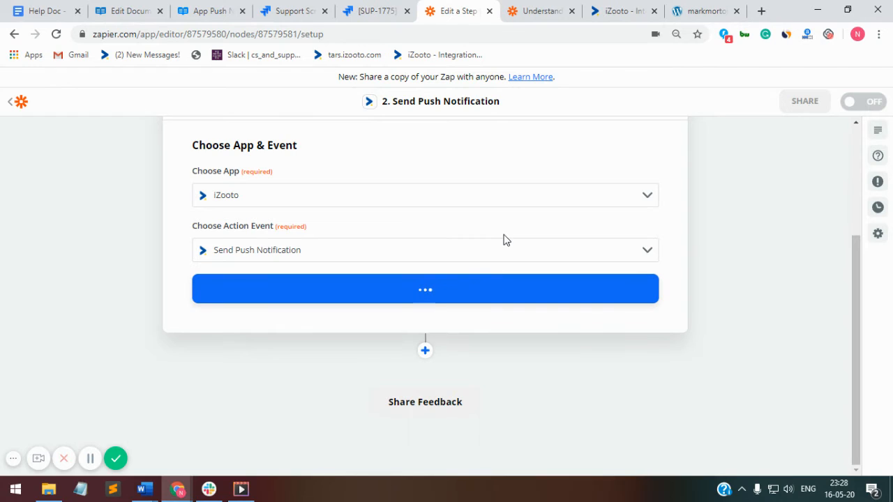
pyautogui.click(513, 297)
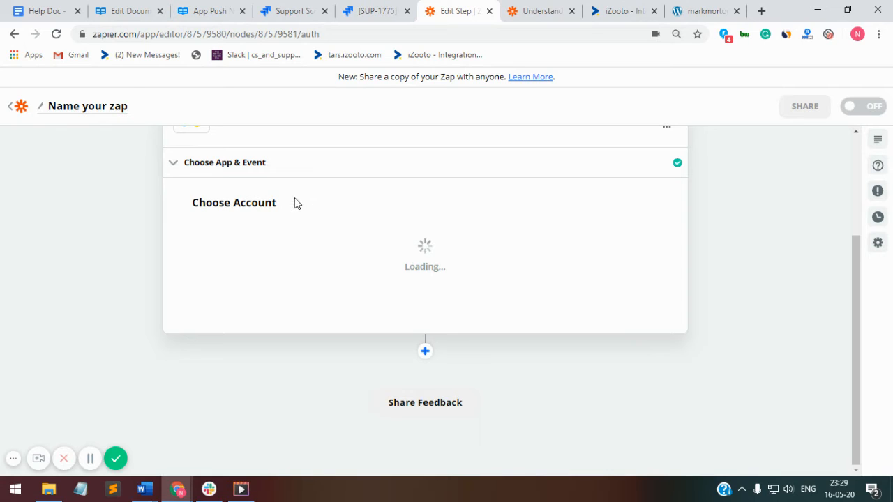
# Step: Begin connecting a new iZooto account and copy the iZooto ID from the integration page
pyautogui.click(300, 231)
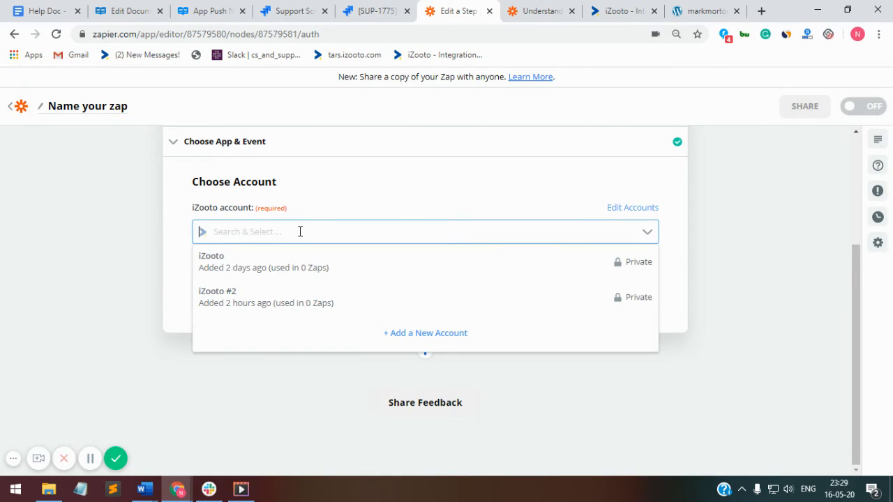
pyautogui.click(417, 335)
pyautogui.moveTo(395, 4); pyautogui.dragTo(467, 48)
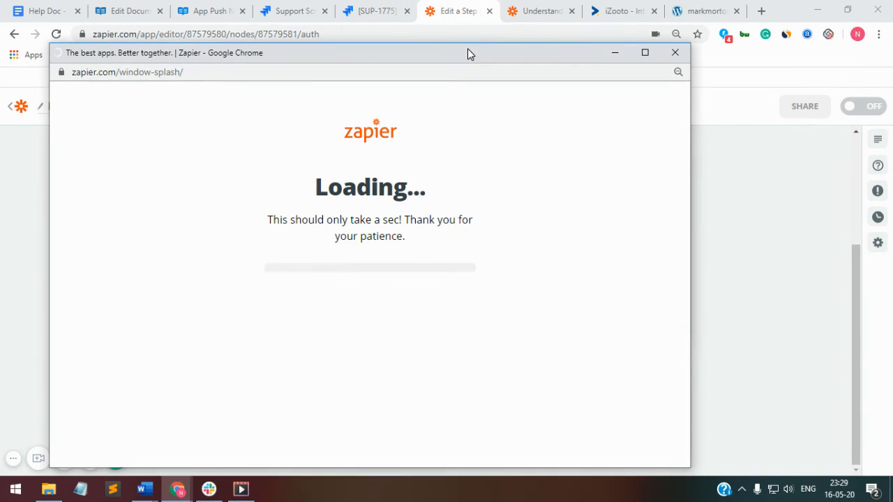
pyautogui.click(605, 10)
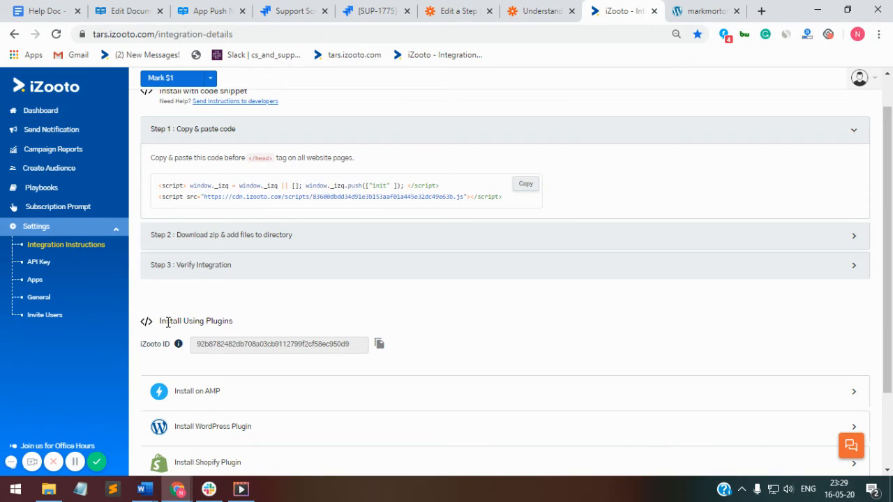
pyautogui.moveTo(167, 322)
pyautogui.mouseDown()
pyautogui.moveTo(239, 328)
pyautogui.moveTo(168, 327)
pyautogui.mouseUp()
pyautogui.click(380, 345)
pyautogui.click(454, 11)
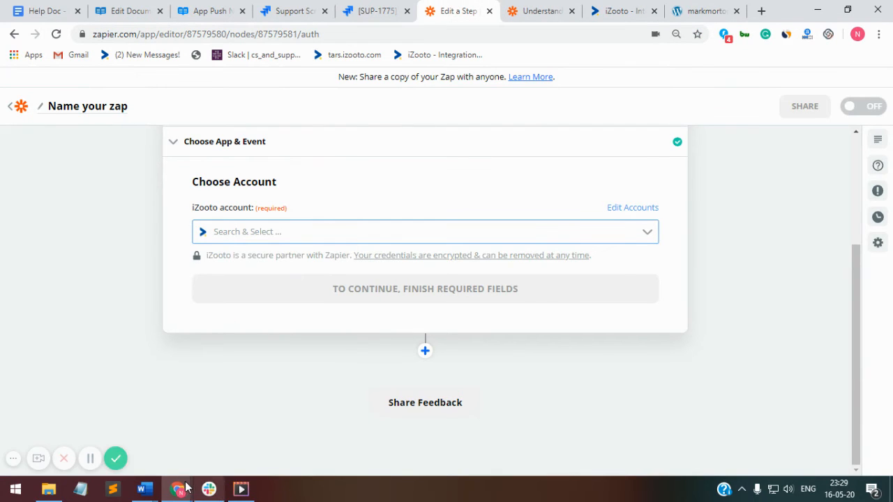
# Step: Paste the iZooto ID into the connection popup and confirm the account
pyautogui.moveTo(187, 488)
pyautogui.click(294, 441)
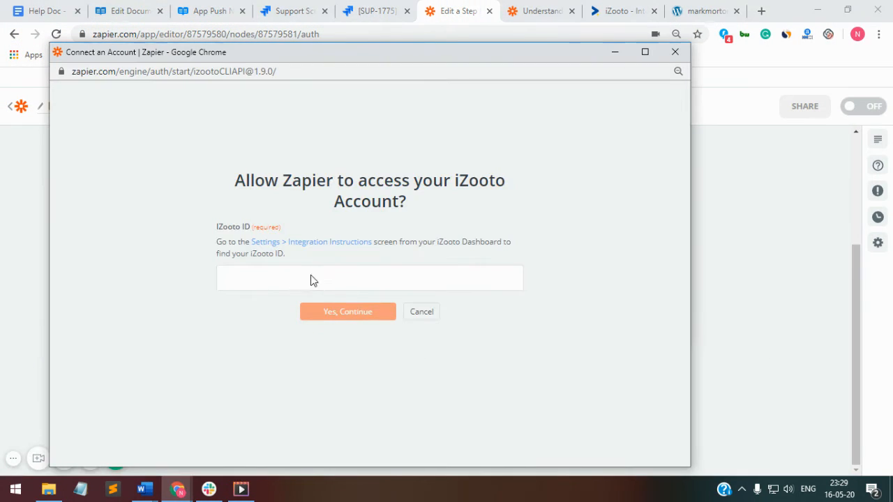
pyautogui.click(312, 279)
pyautogui.hotkey('ctrl', 'v')
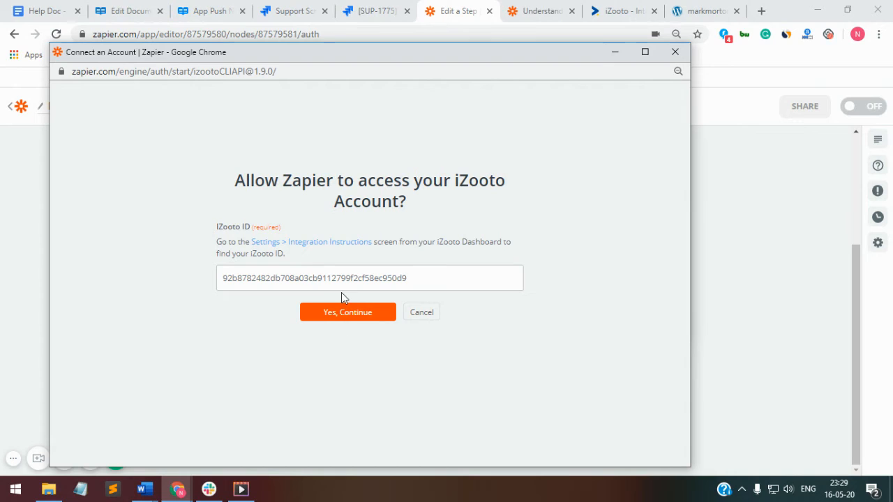
pyautogui.click(344, 317)
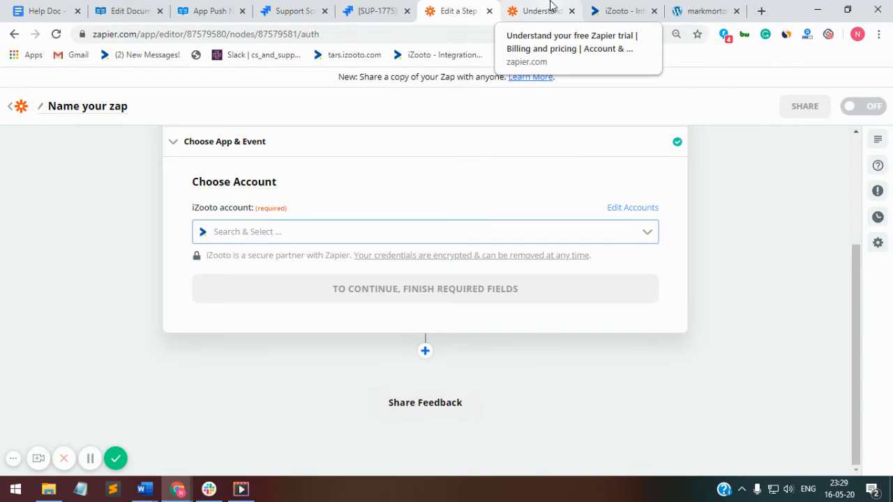
# Step: Check the iZooto website list, then continue with iZooto #3 to Customize Auto-push
pyautogui.click(598, 5)
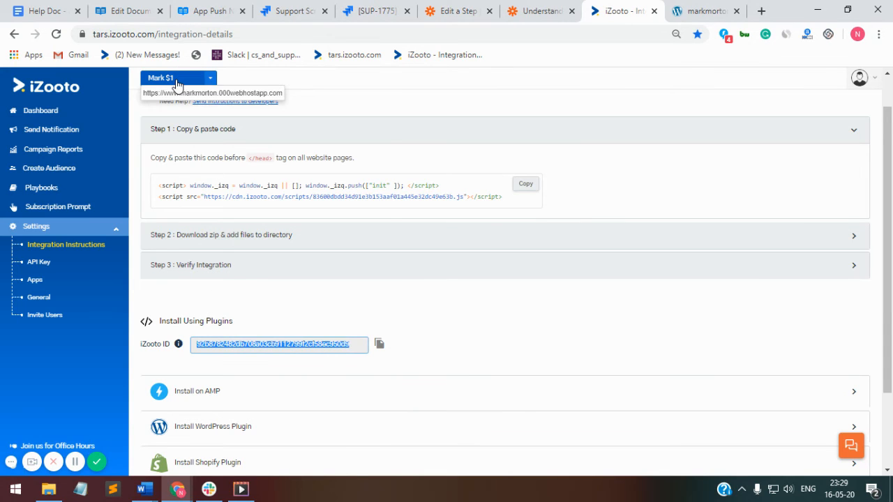
pyautogui.click(175, 83)
pyautogui.click(175, 82)
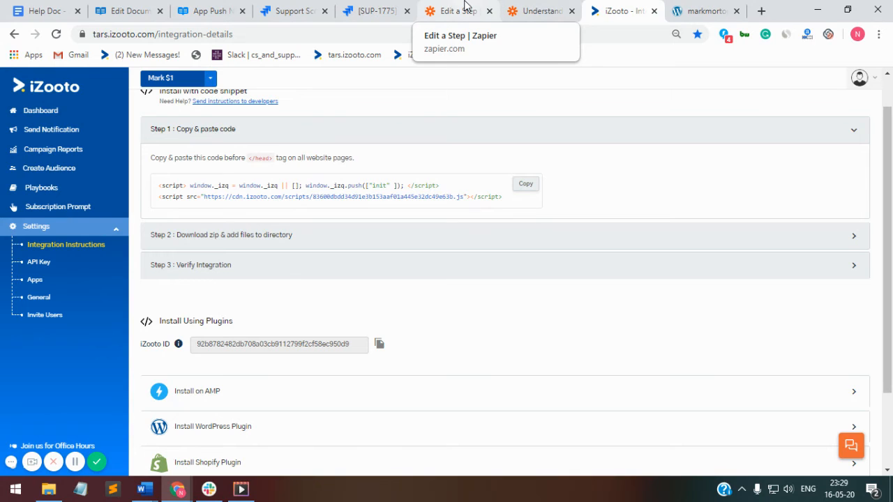
pyautogui.click(444, 10)
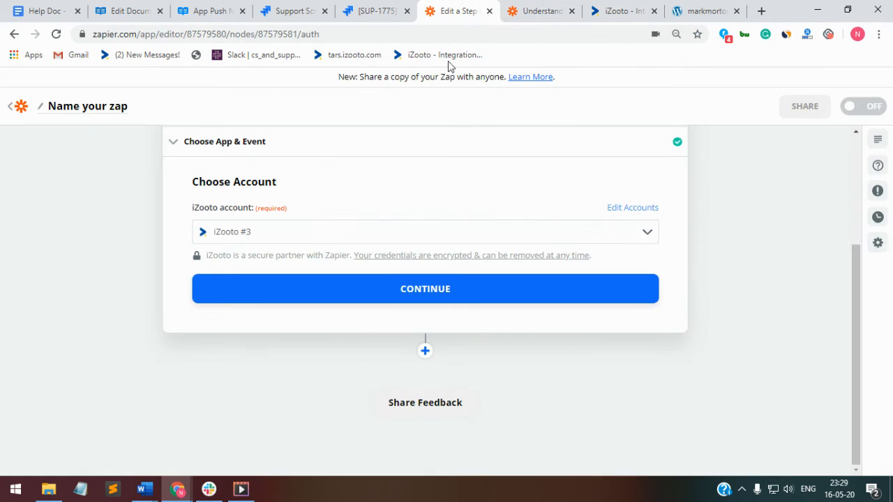
pyautogui.click(460, 284)
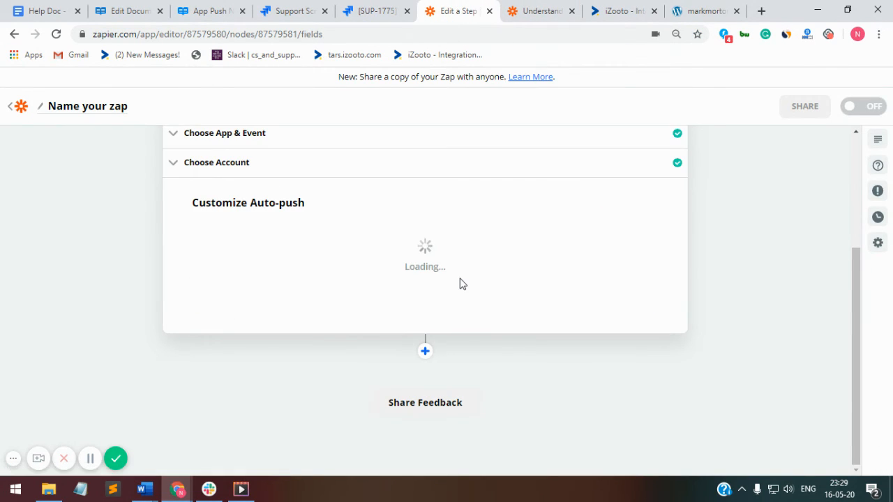
# Step: Map the push notification Title to the WordPress Post Title
pyautogui.scroll(-1, 402, 346)
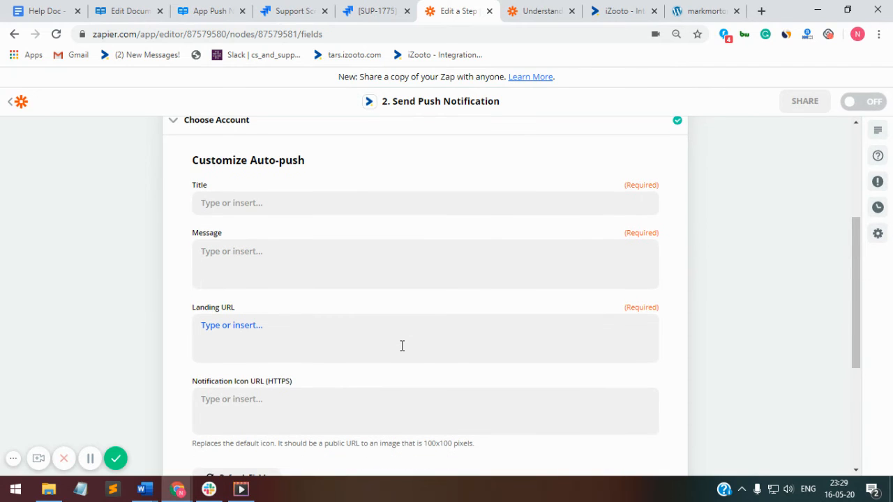
pyautogui.click(363, 208)
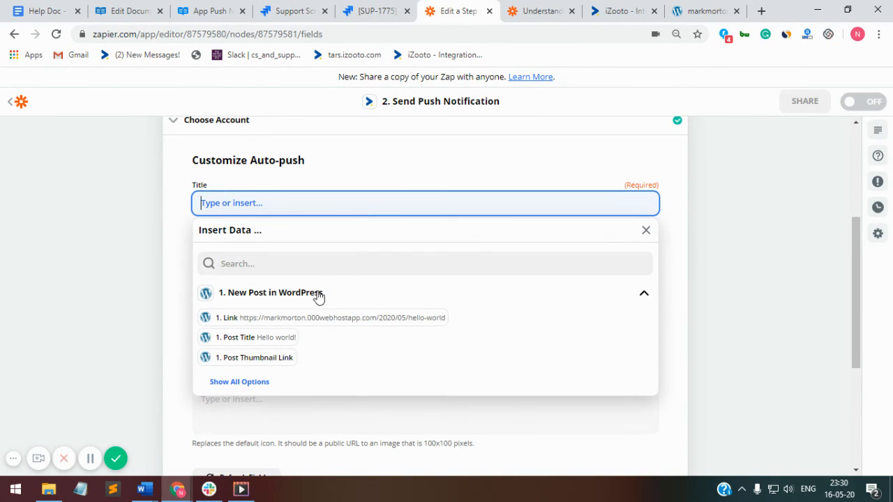
pyautogui.click(266, 338)
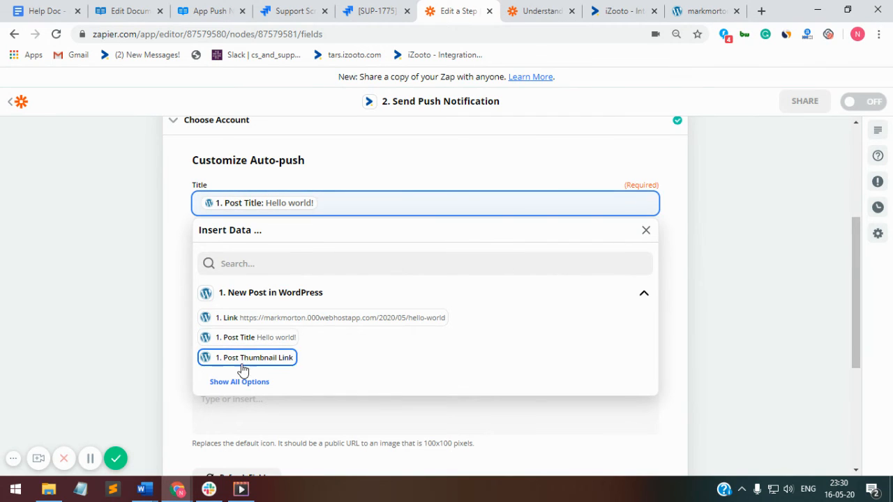
pyautogui.click(733, 291)
# Step: Map the Message to Post Content, removing the stray typed text
pyautogui.click(450, 262)
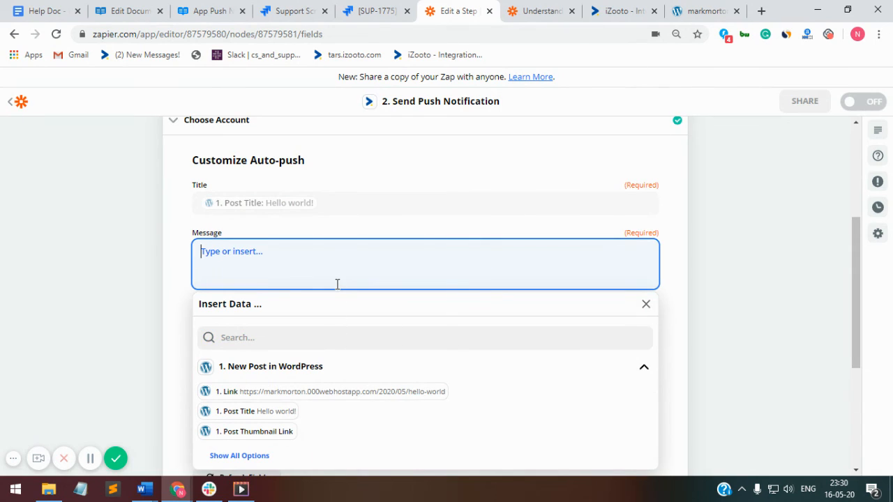
pyautogui.write('content')
pyautogui.click(304, 339)
pyautogui.write('conten')
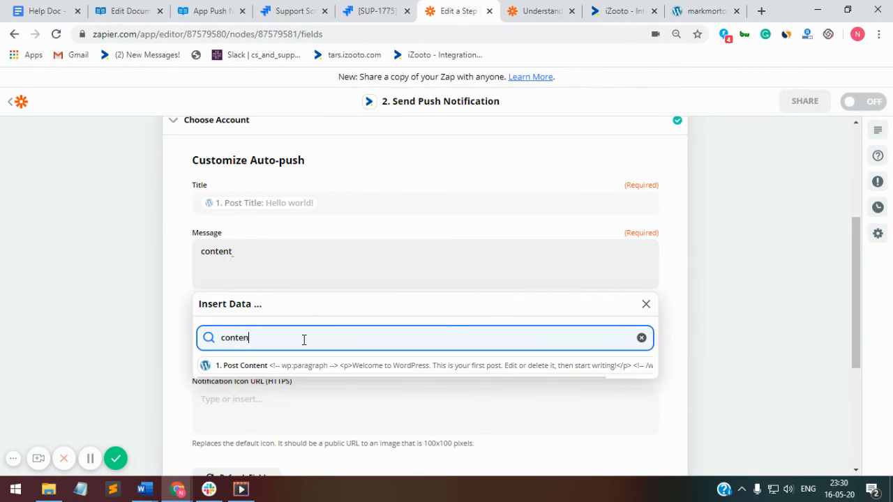
pyautogui.click(305, 366)
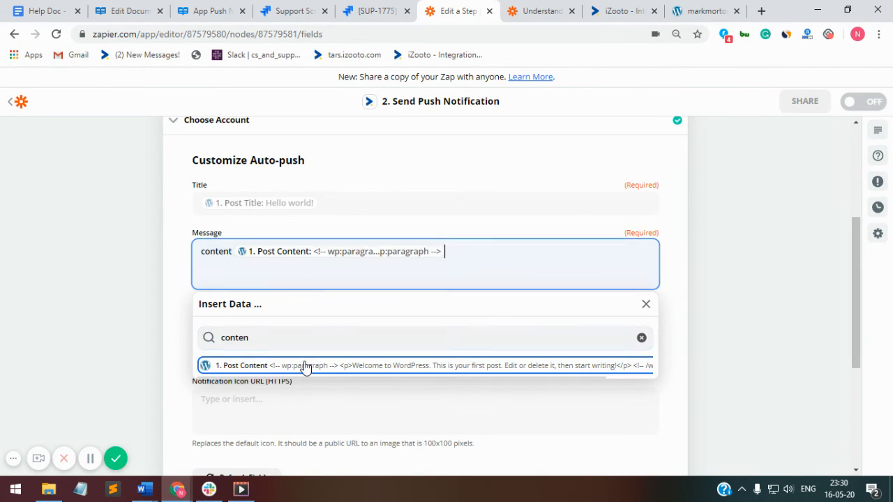
pyautogui.click(232, 251)
pyautogui.press('BackSpace')
pyautogui.press('BackSpace')
pyautogui.press('BackSpace')
pyautogui.press('BackSpace')
pyautogui.press('BackSpace')
pyautogui.press('BackSpace')
pyautogui.press('BackSpace')
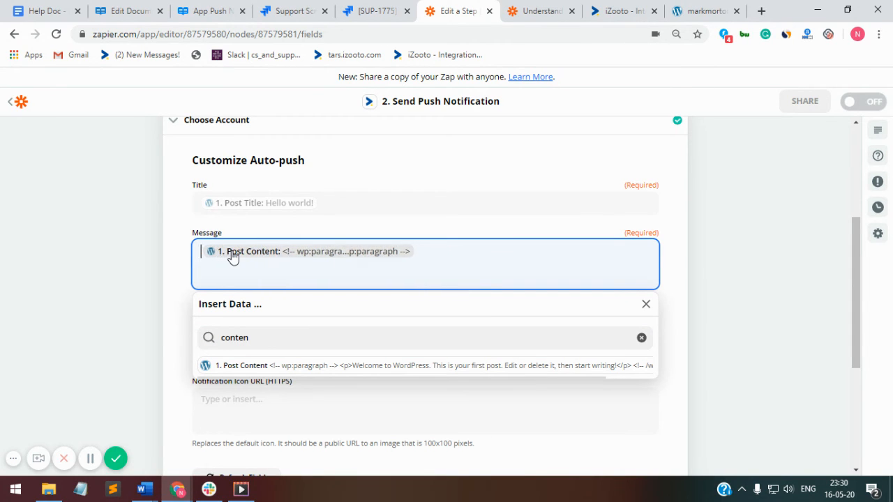
pyautogui.click(727, 333)
# Step: Map the Landing URL to the WordPress post Link
pyautogui.click(386, 323)
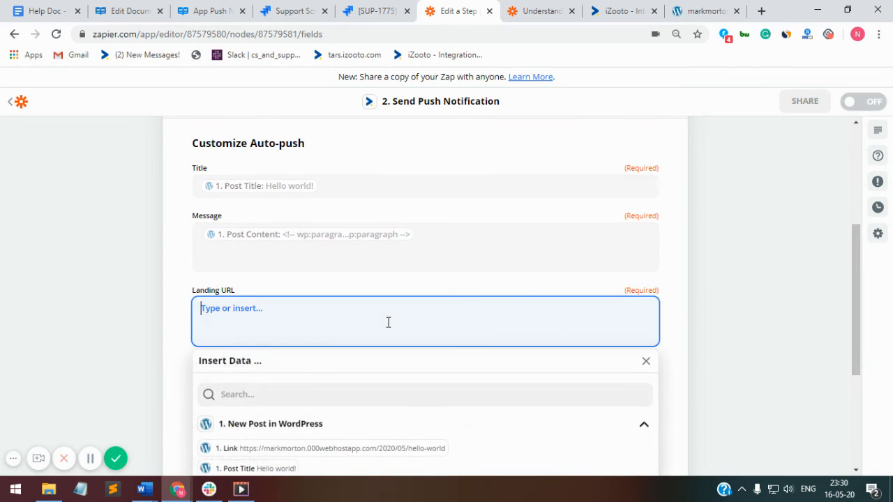
pyautogui.scroll(-3, 299, 372)
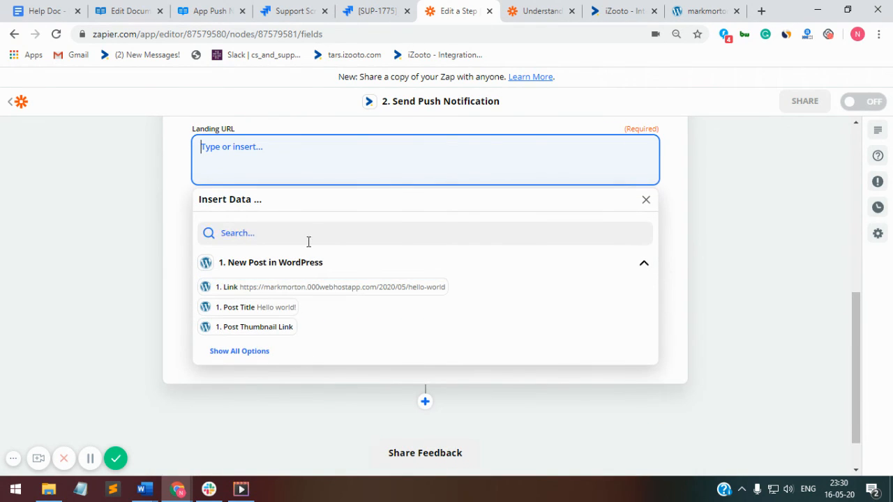
pyautogui.click(318, 289)
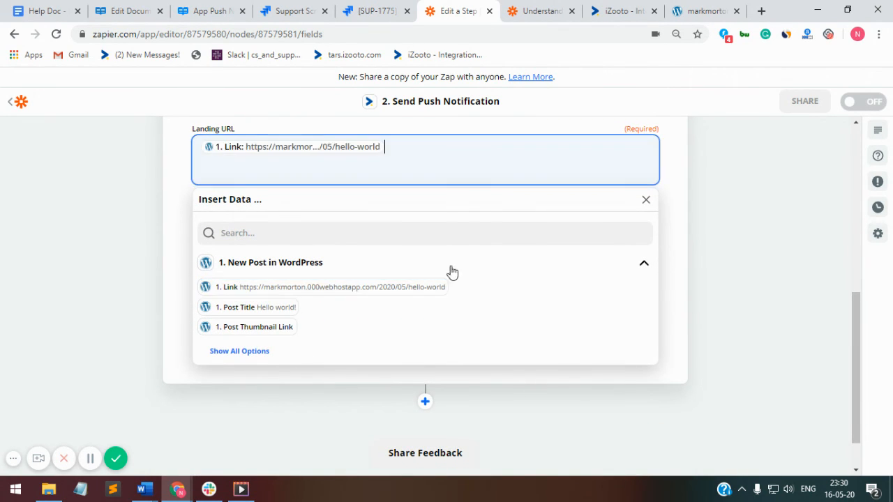
pyautogui.click(761, 275)
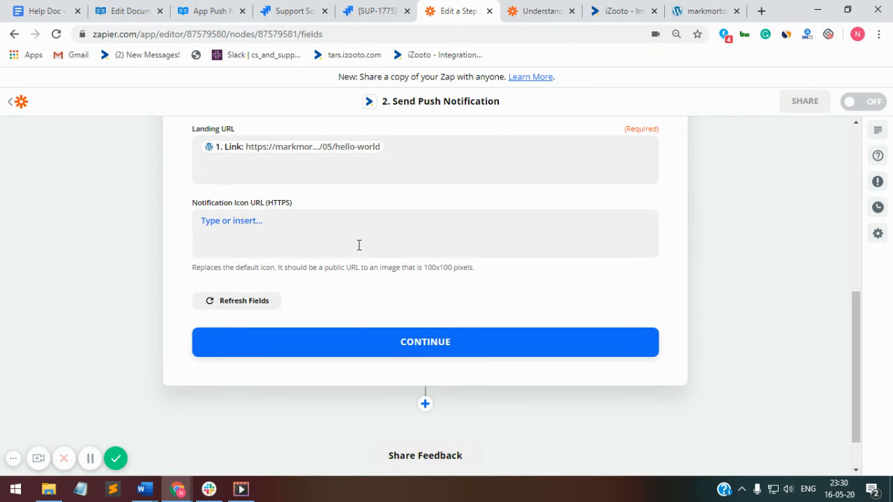
# Step: Browse all post fields for the notification icon but leave the icon URL empty
pyautogui.click(359, 245)
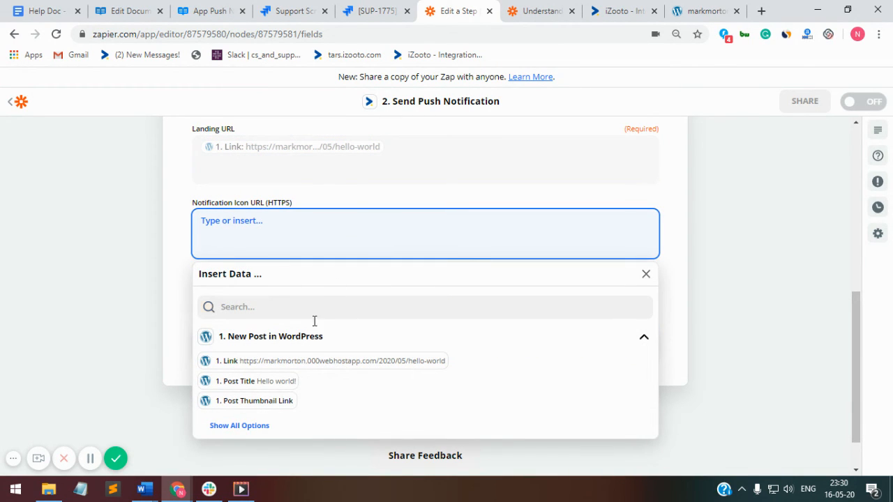
pyautogui.click(252, 425)
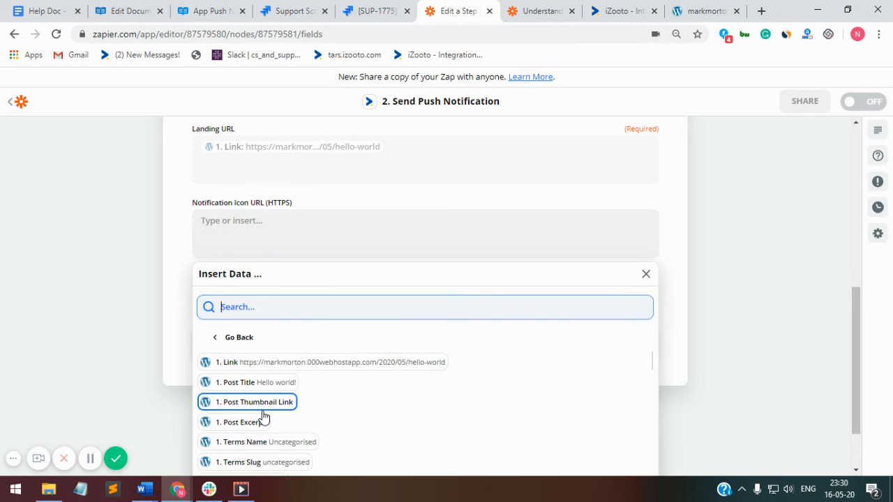
pyautogui.scroll(-1, 263, 417)
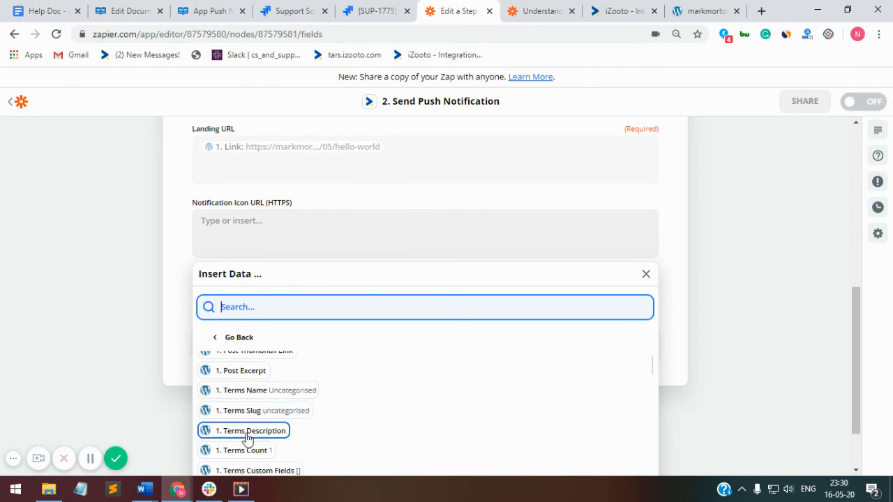
pyautogui.scroll(-2, 247, 438)
pyautogui.scroll(4, 291, 442)
pyautogui.click(705, 272)
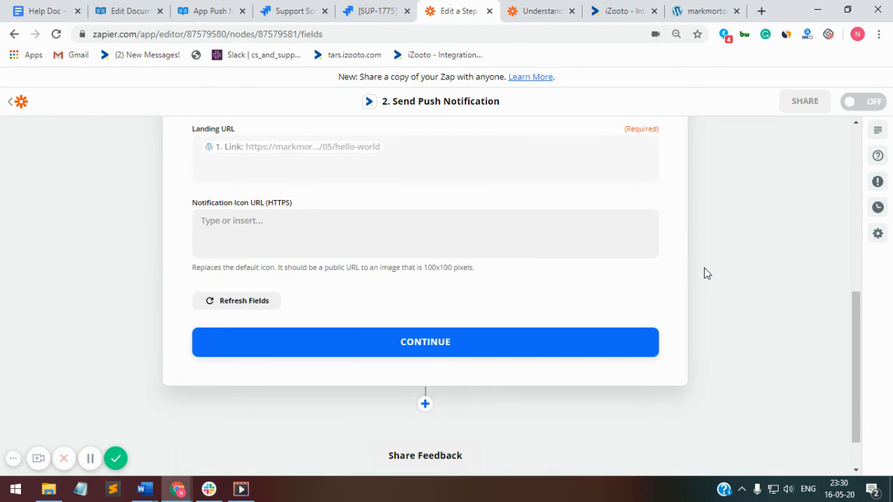
# Step: Send a test push notification from the iZooto action and confirm it succeeded
pyautogui.click(357, 343)
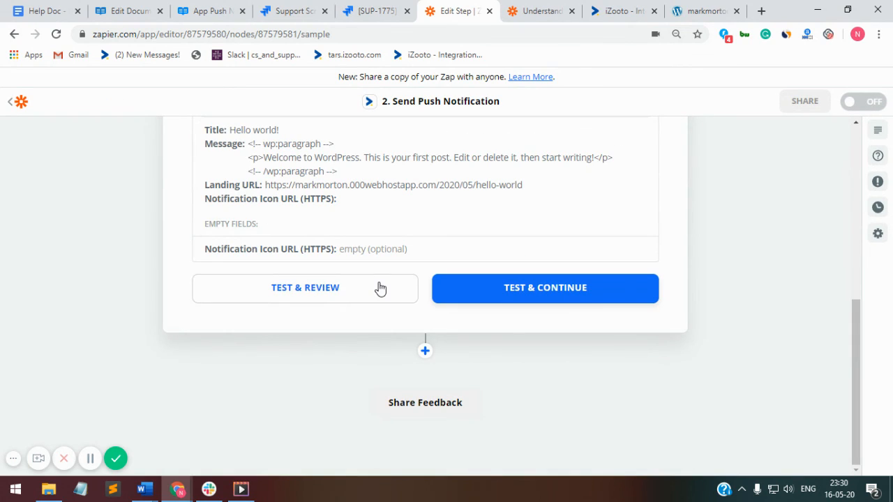
pyautogui.click(380, 288)
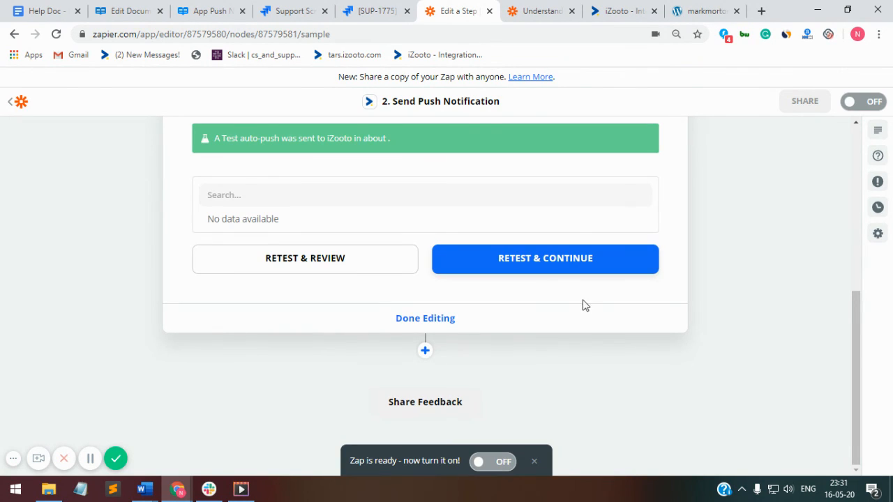
pyautogui.scroll(2, 574, 355)
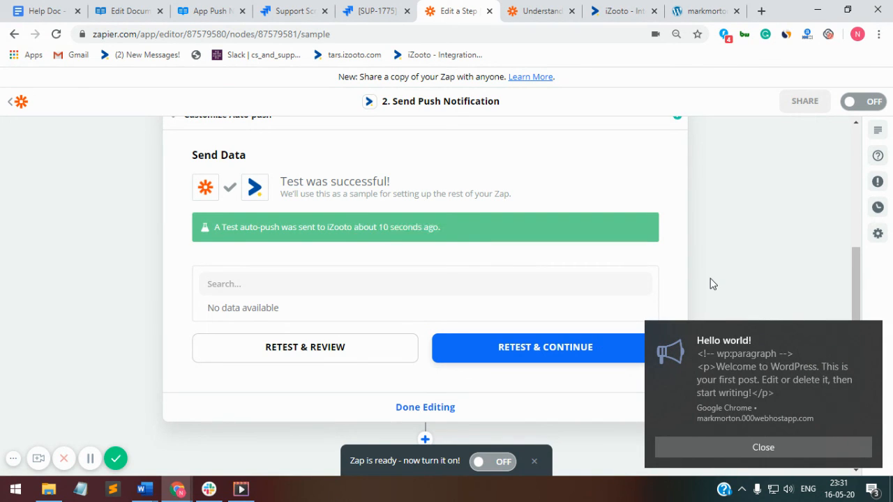
# Step: Open the 'Hello world!' WordPress post from the Chrome test notification
pyautogui.click(712, 341)
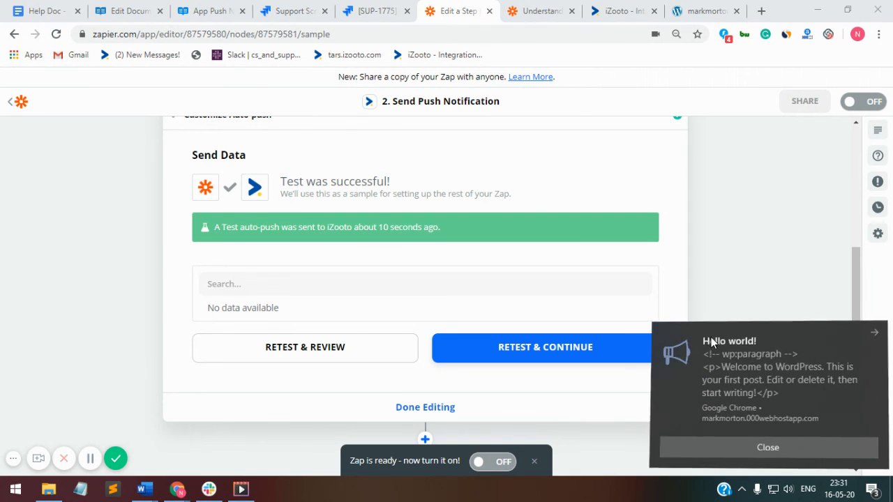
pyautogui.moveTo(713, 340); pyautogui.dragTo(706, 340)
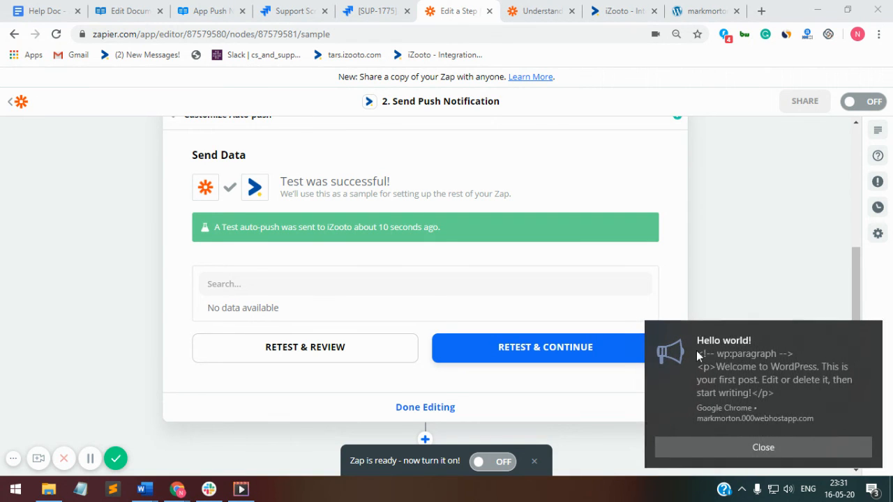
pyautogui.click(706, 415)
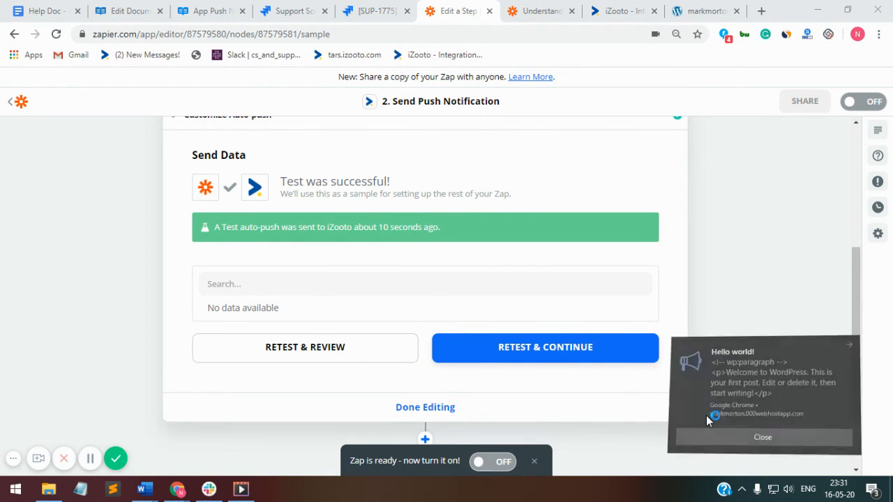